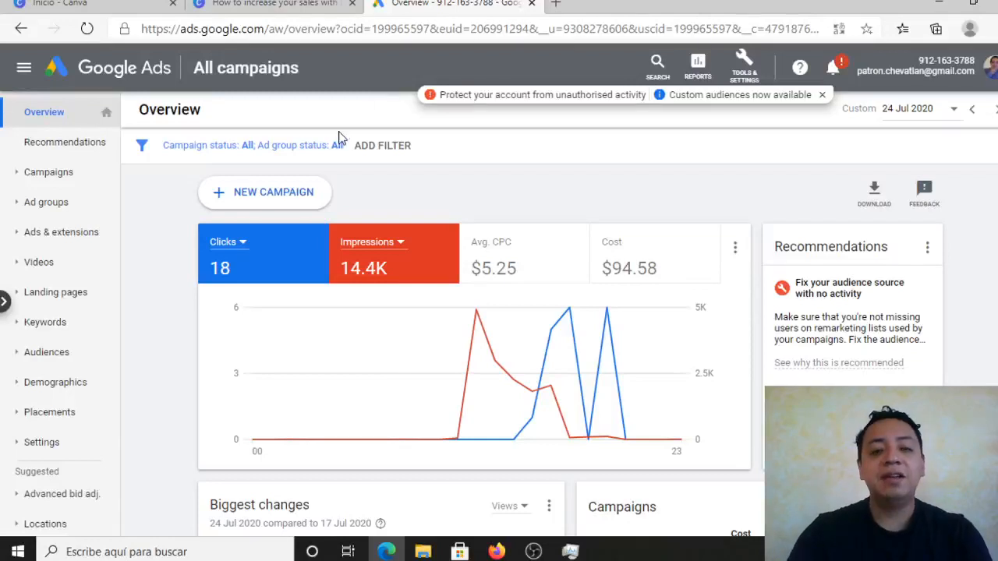
# Start a new campaign and choose to create it without a goal's guidance.
pyautogui.click(271, 197)
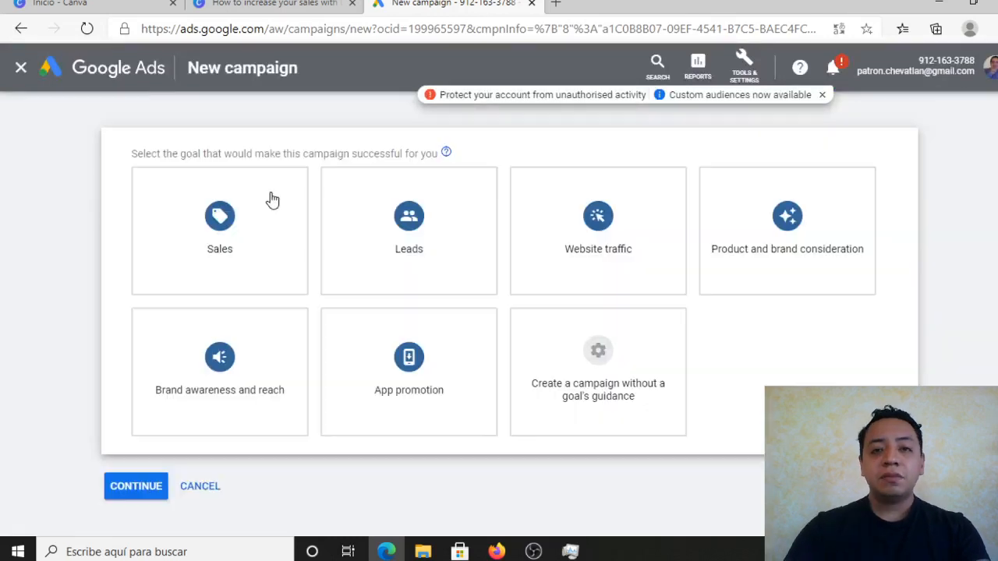
pyautogui.click(272, 201)
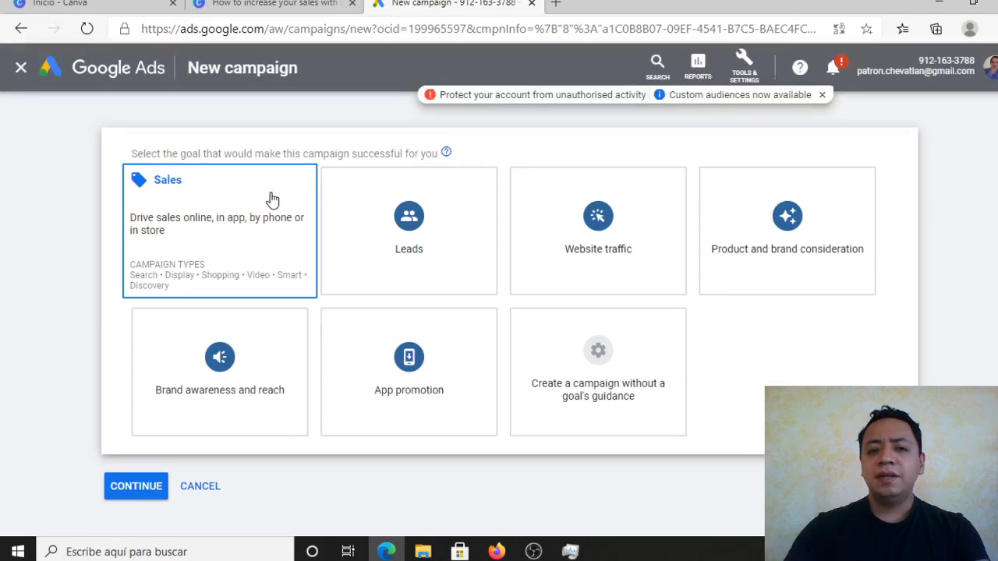
pyautogui.click(550, 360)
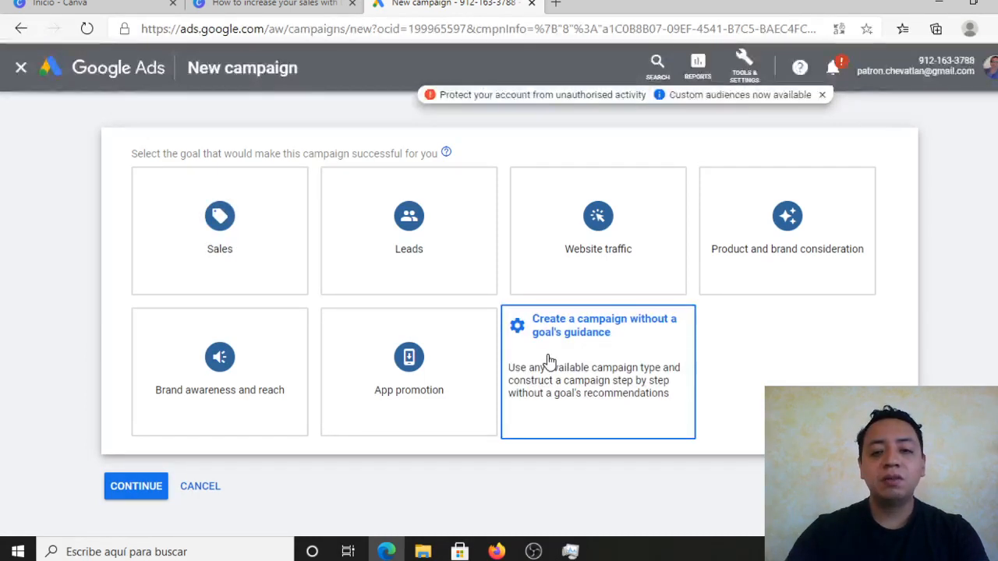
pyautogui.click(550, 362)
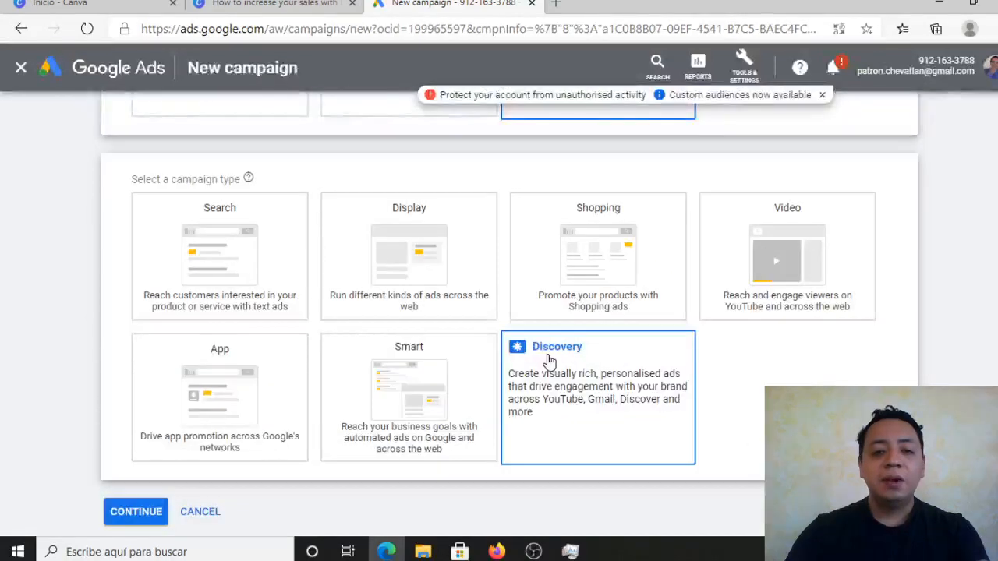
# Choose Display as the campaign type and Standard display campaign as the subtype.
pyautogui.click(471, 292)
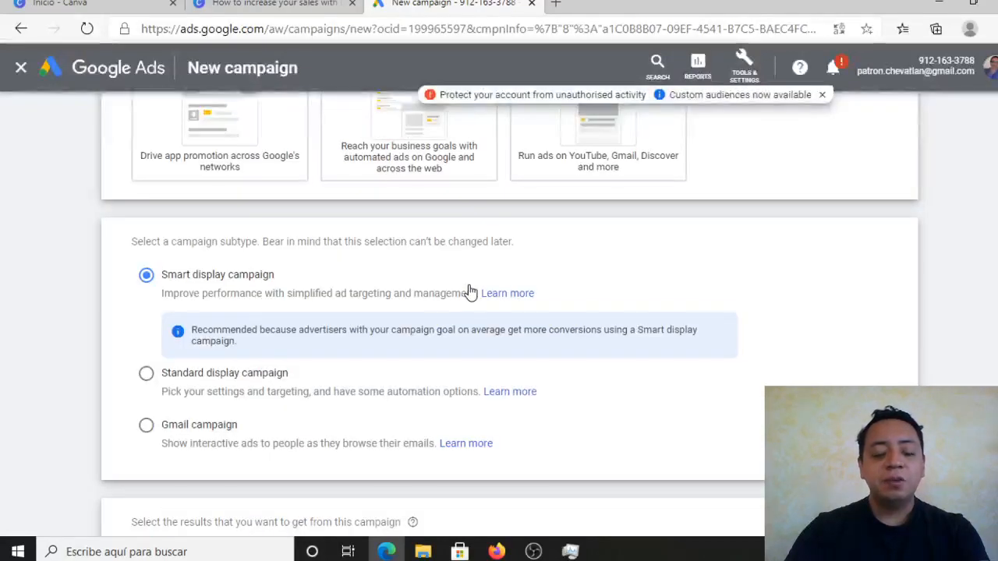
pyautogui.click(148, 375)
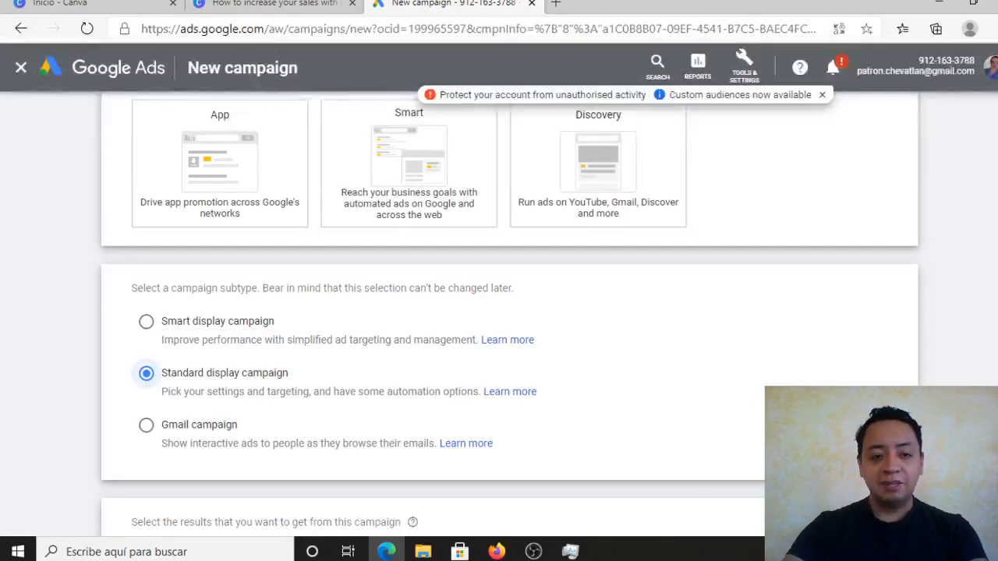
pyautogui.scroll(-1, 499, 312)
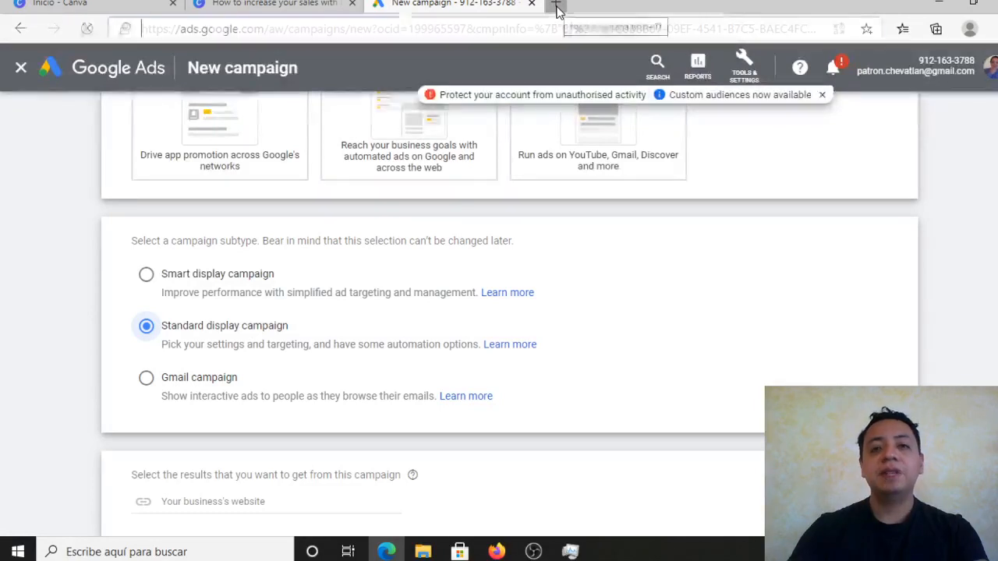
# Open a new browser tab.
pyautogui.click(552, 5)
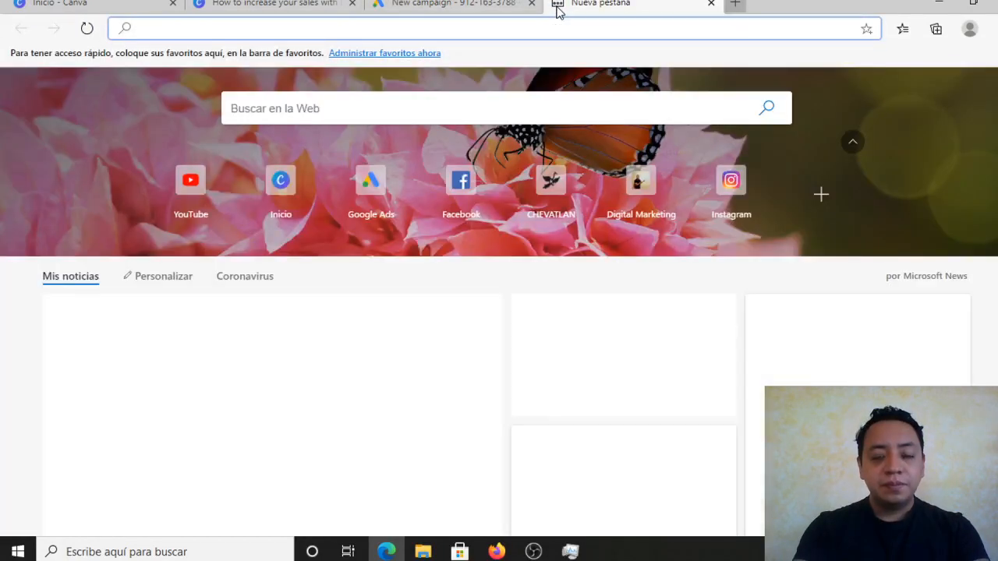
pyautogui.write('di')
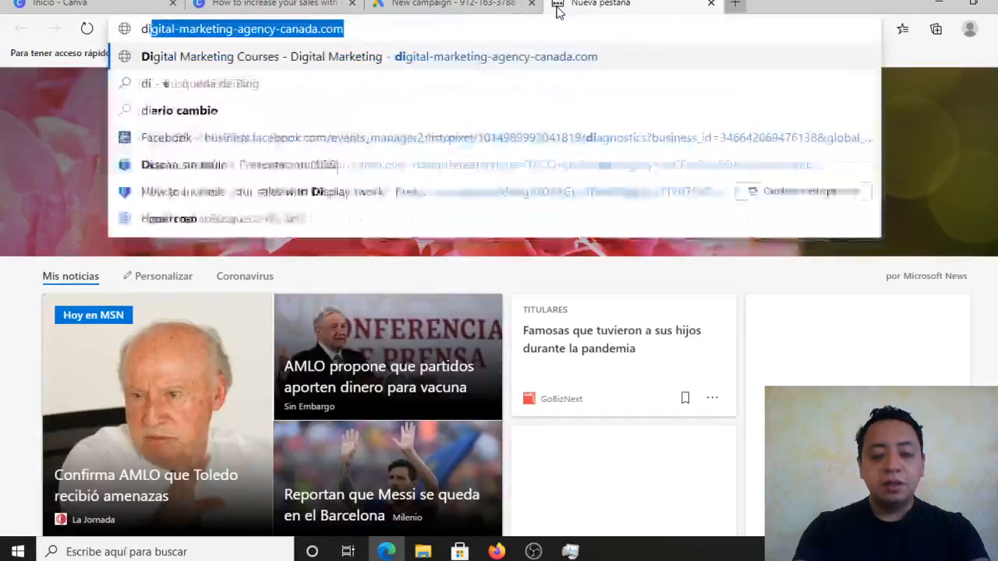
pyautogui.write('gi')
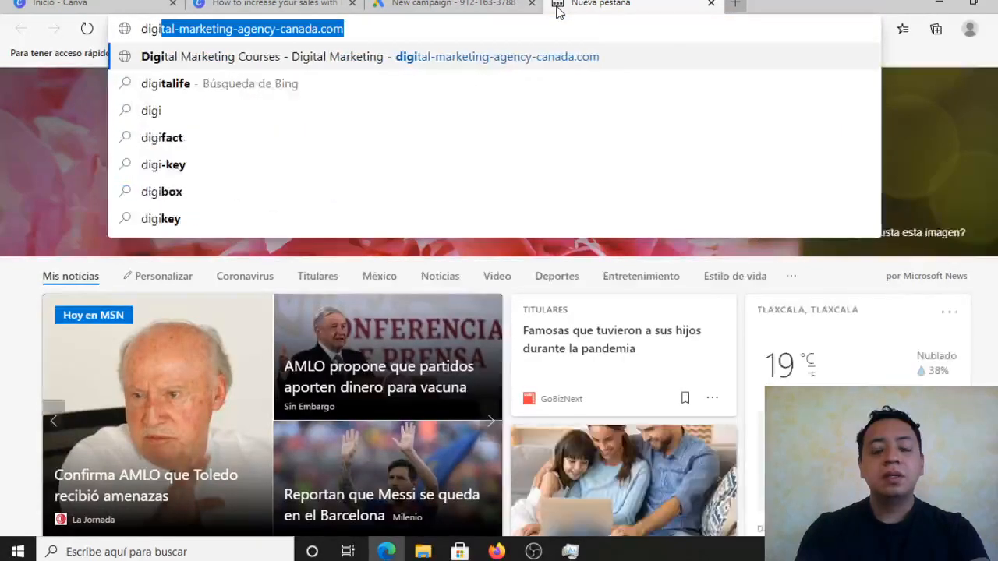
pyautogui.press('Down')
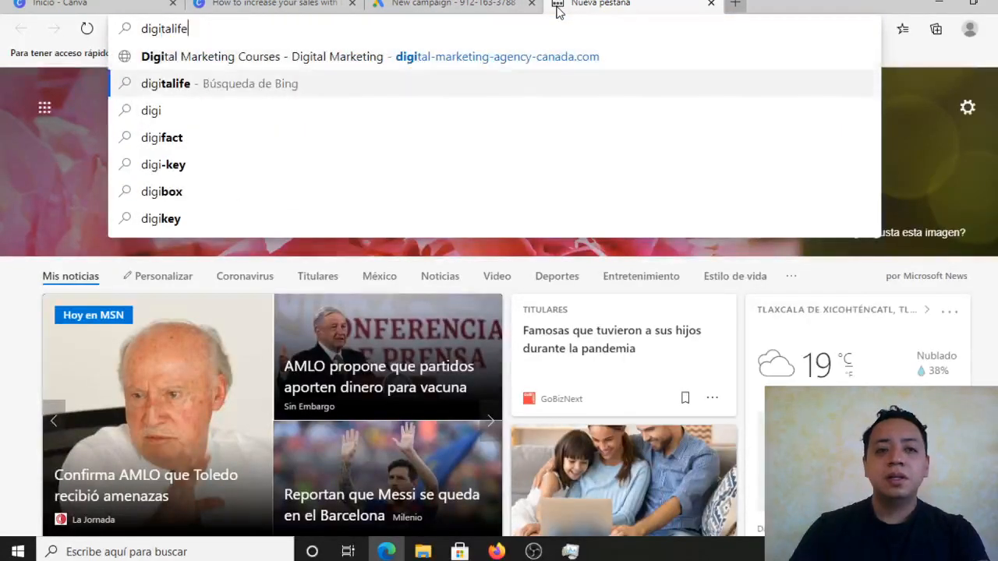
pyautogui.press('Up')
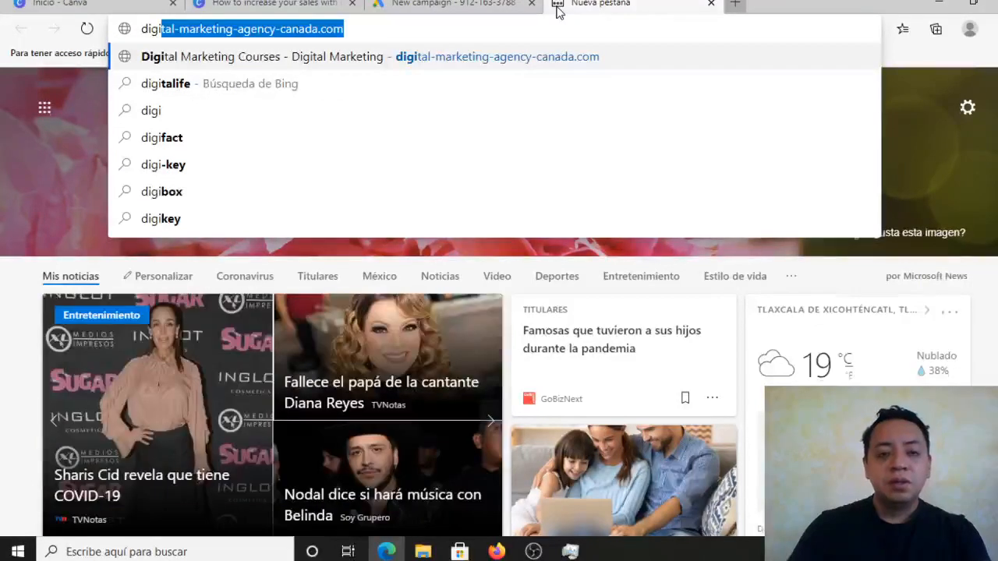
pyautogui.press('Right')
pyautogui.write('/')
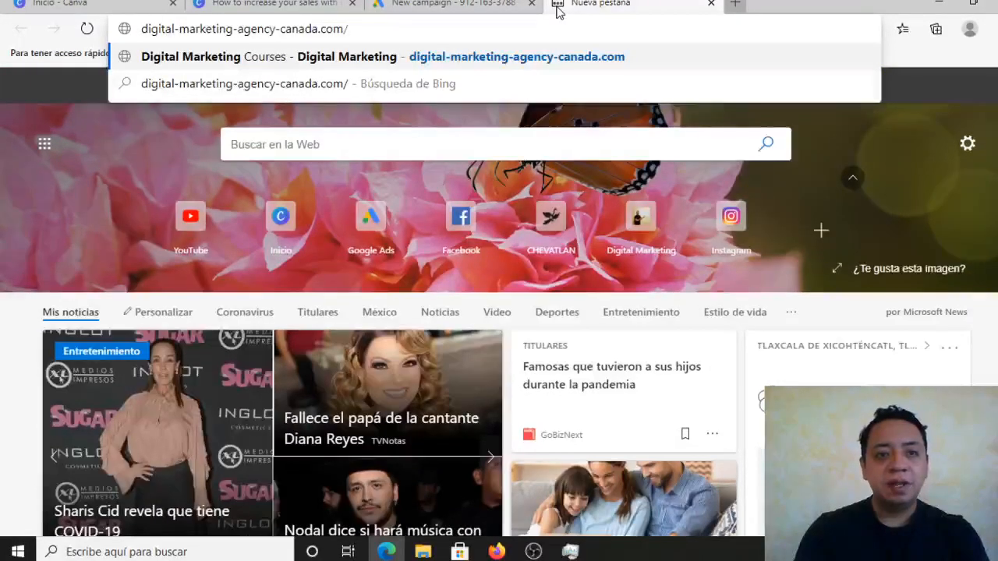
pyautogui.write('curs')
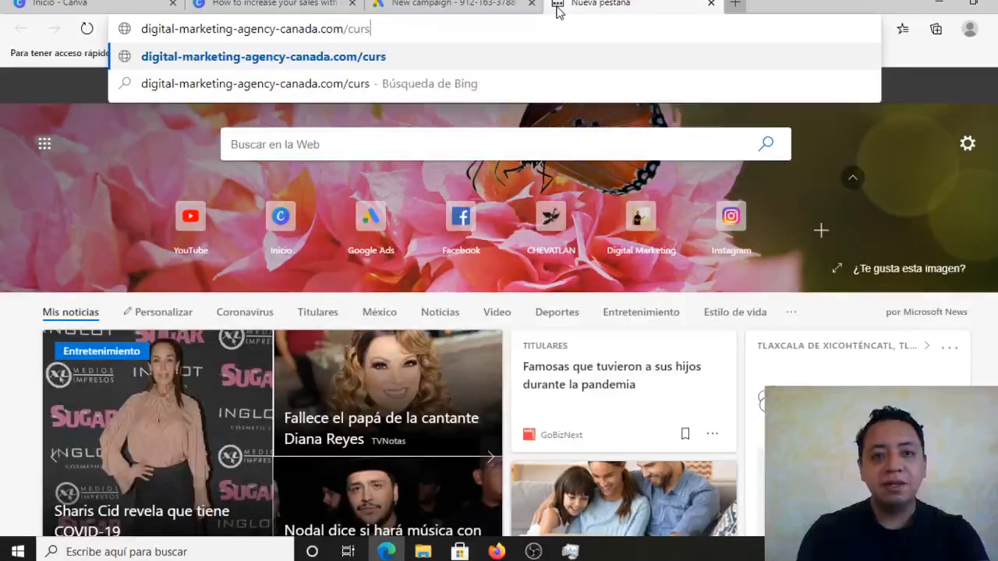
pyautogui.write('o/')
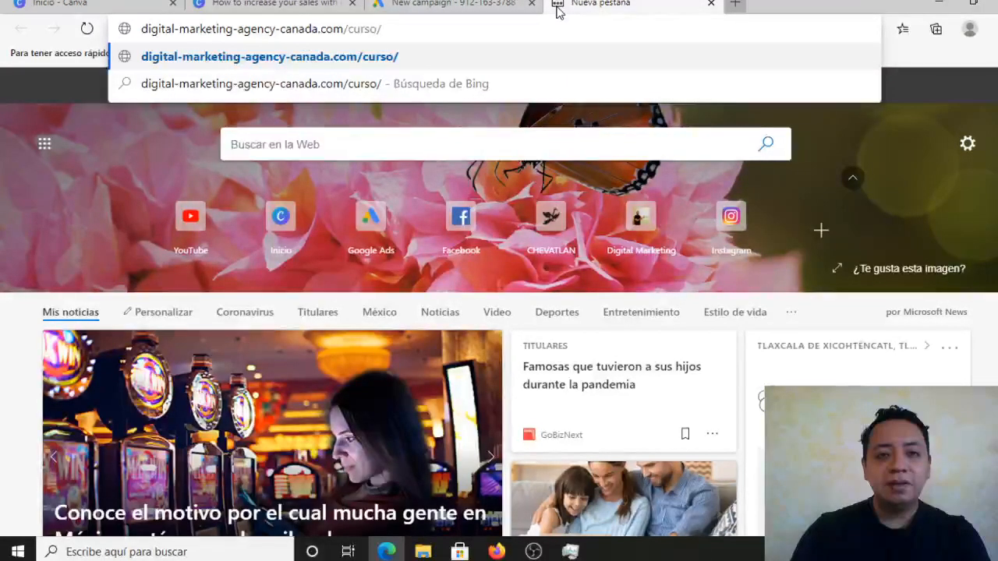
pyautogui.press('BackSpace')
pyautogui.press('BackSpace')
pyautogui.press('BackSpace')
pyautogui.press('BackSpace')
pyautogui.press('BackSpace')
pyautogui.press('BackSpace')
pyautogui.press('BackSpace')
pyautogui.press('BackSpace')
pyautogui.press('BackSpace')
pyautogui.press('BackSpace')
pyautogui.press('BackSpace')
pyautogui.press('BackSpace')
pyautogui.press('BackSpace')
pyautogui.press('BackSpace')
pyautogui.press('BackSpace')
pyautogui.press('BackSpace')
pyautogui.press('BackSpace')
pyautogui.press('BackSpace')
pyautogui.press('BackSpace')
pyautogui.press('BackSpace')
pyautogui.press('BackSpace')
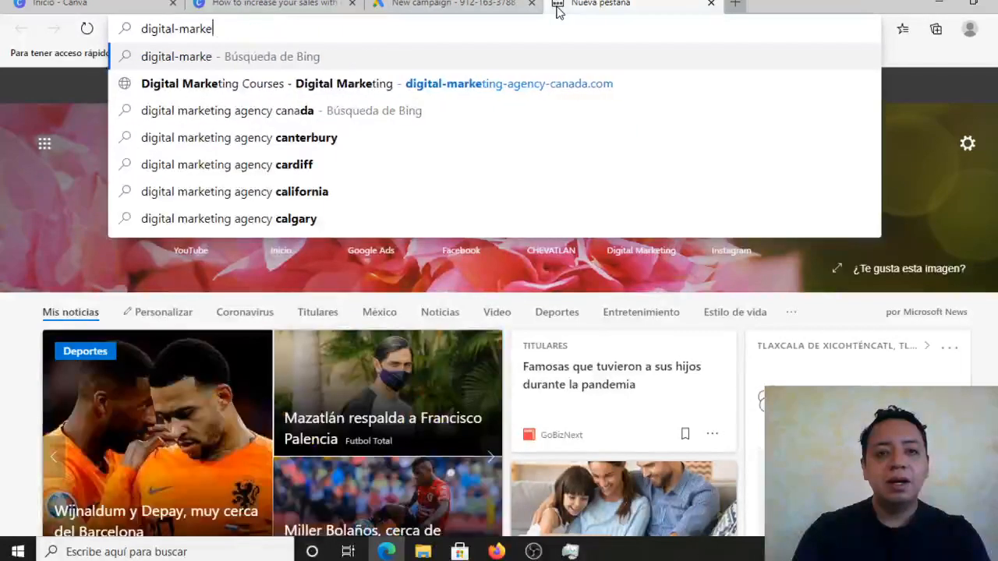
pyautogui.press('BackSpace')
pyautogui.press('BackSpace')
pyautogui.press('BackSpace')
pyautogui.press('BackSpace')
pyautogui.press('BackSpace')
pyautogui.press('BackSpace')
pyautogui.press('BackSpace')
pyautogui.press('BackSpace')
pyautogui.press('BackSpace')
pyautogui.press('BackSpace')
# Go to the website digital-marketing-agency-canada.com.
pyautogui.write('di')
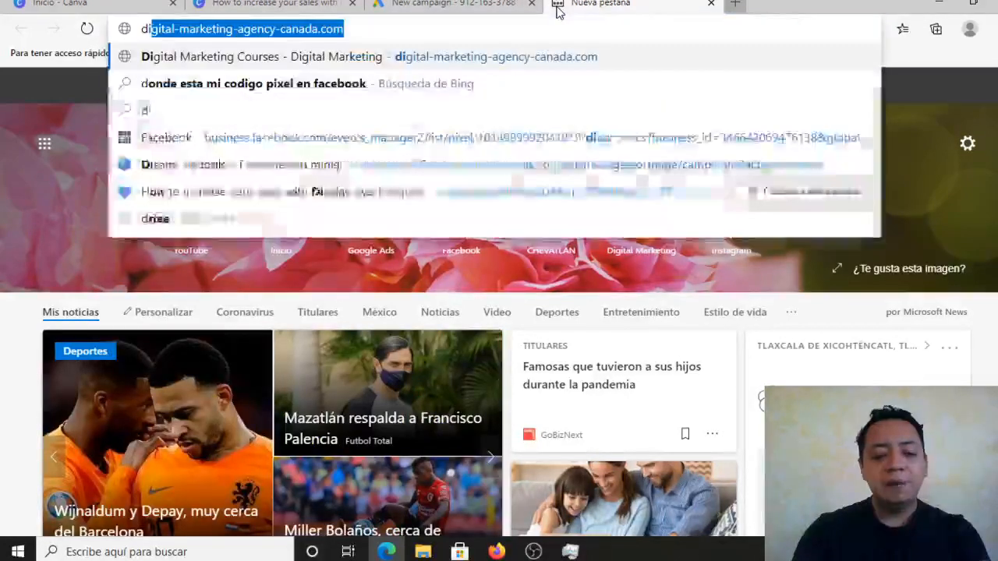
pyautogui.write('gi')
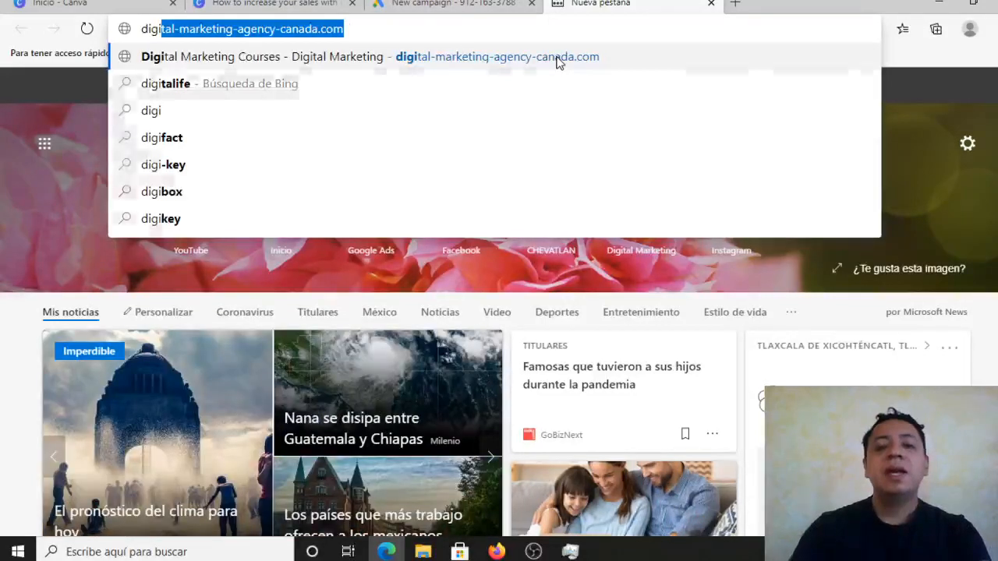
pyautogui.press('Return')
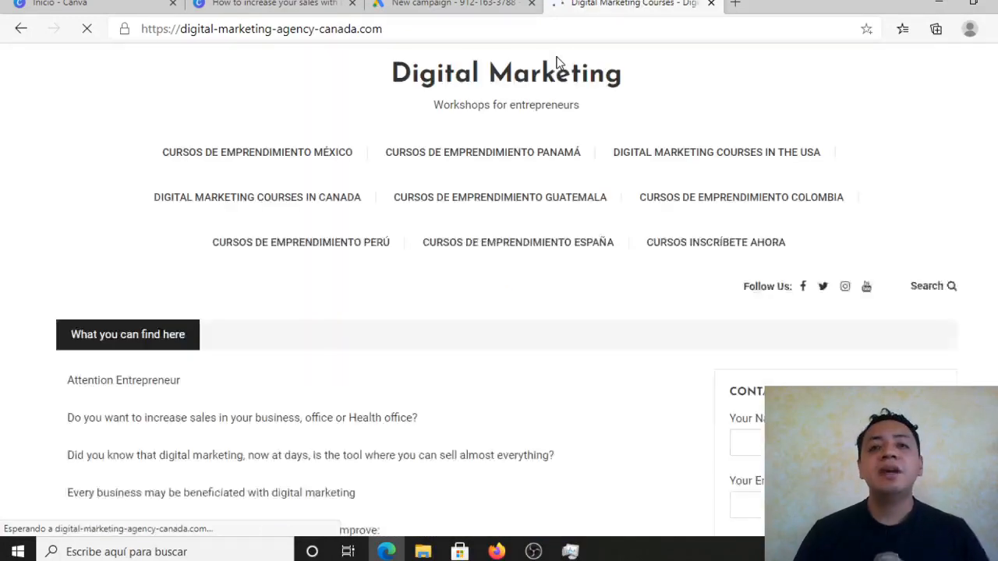
# From the site's course listing, dismiss the chat pop-up and open the course "Cómo crear tu empresa exitosa online haz clic aquí".
pyautogui.click(664, 253)
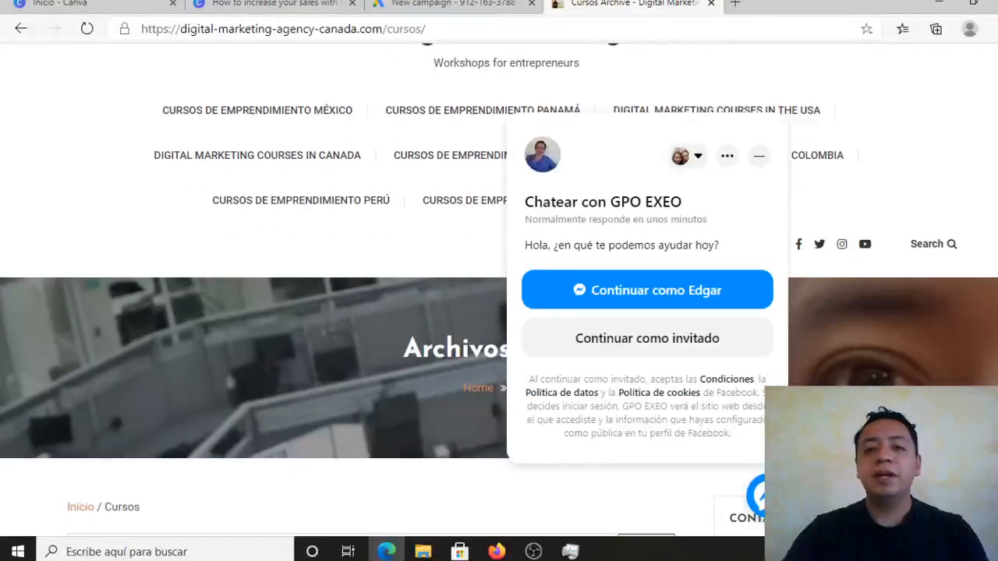
pyautogui.click(757, 162)
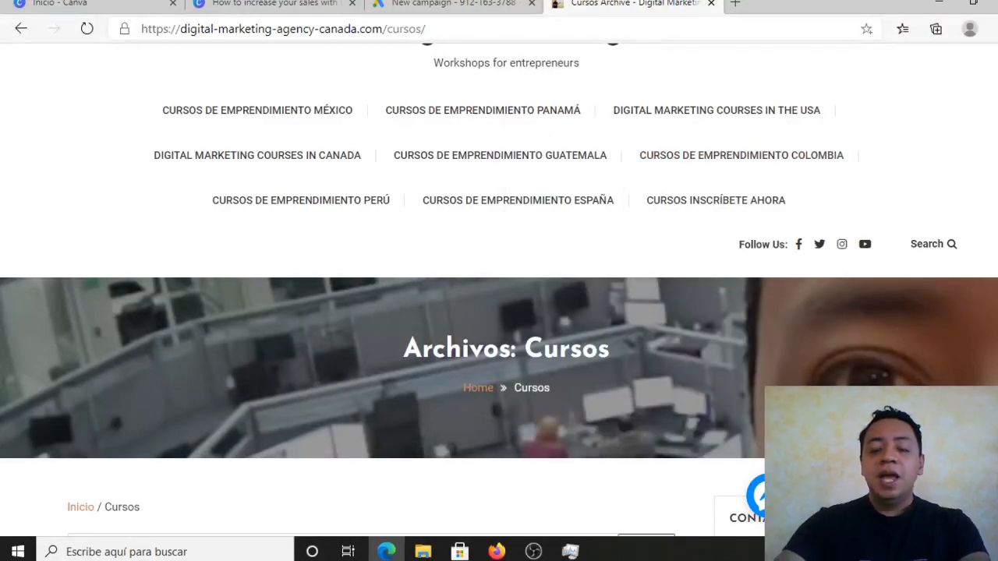
pyautogui.scroll(-5, 499, 351)
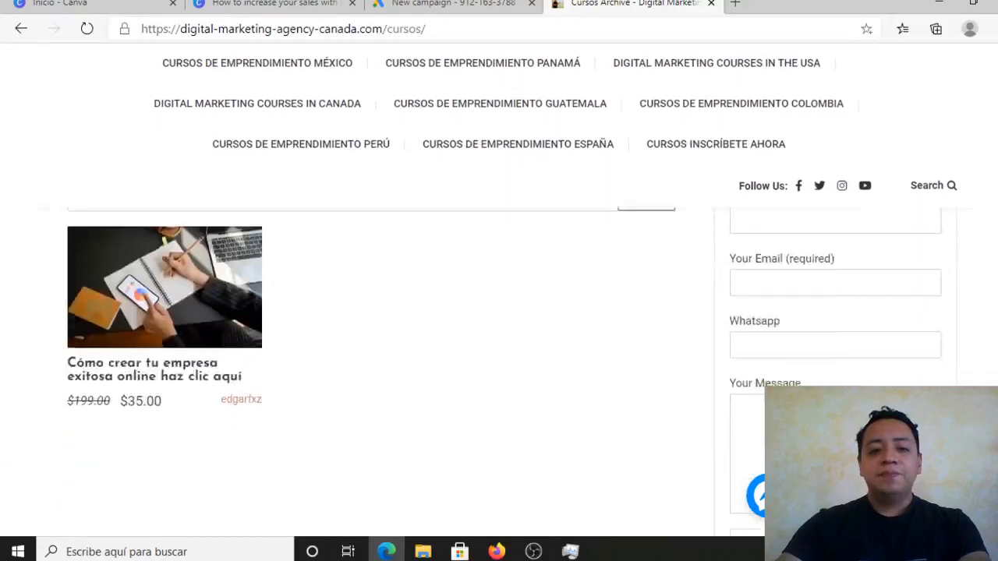
pyautogui.click(121, 312)
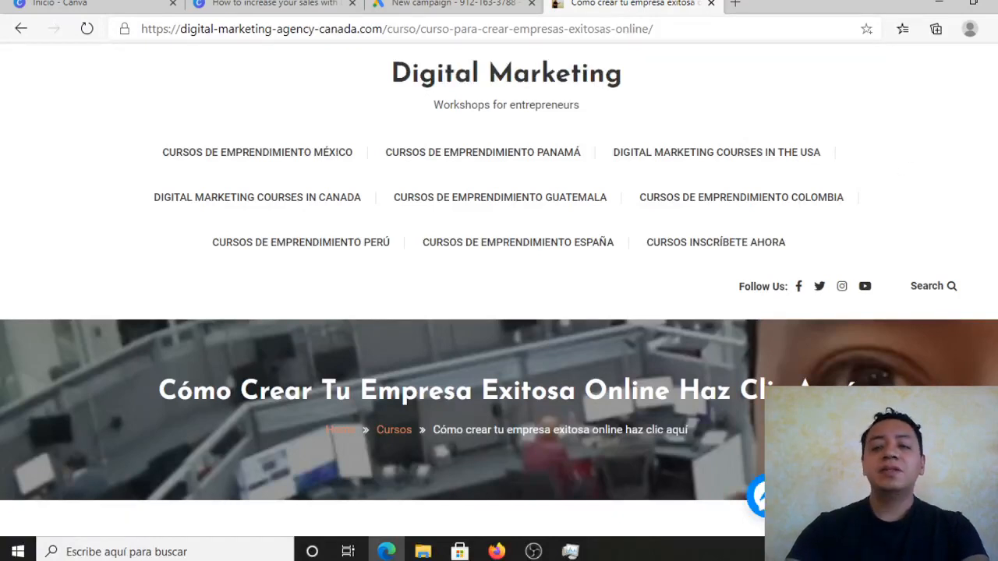
pyautogui.scroll(-3, 499, 390)
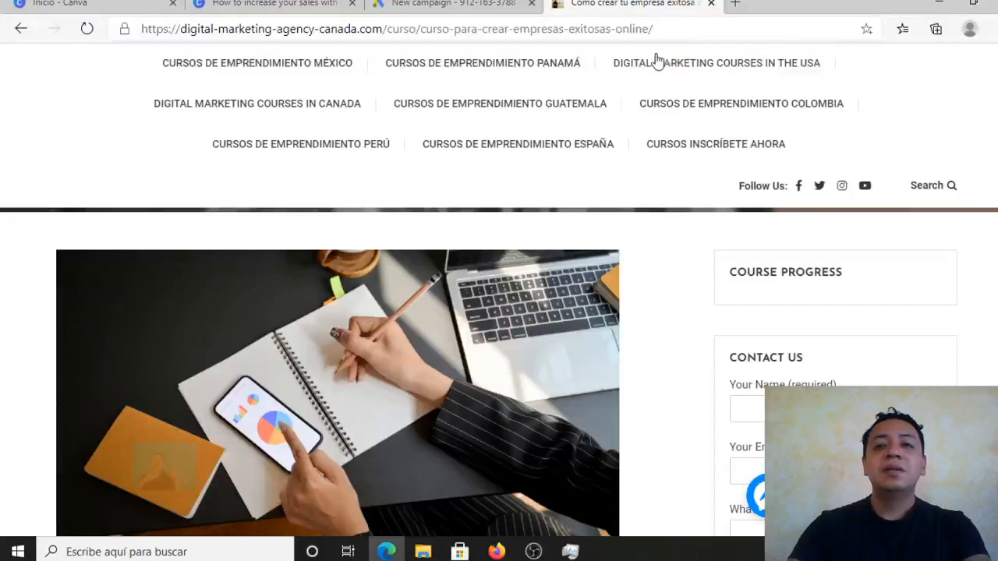
# Copy the course page's address into the new campaign's business website field and continue to the campaign settings, dismissing the browser's Collections suggestion.
pyautogui.click(569, 32)
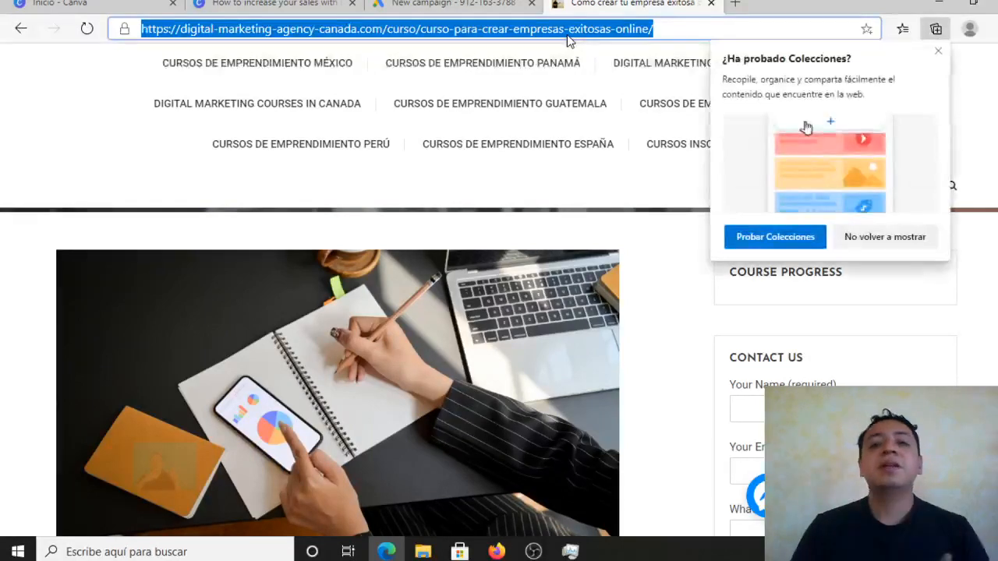
pyautogui.click(468, 4)
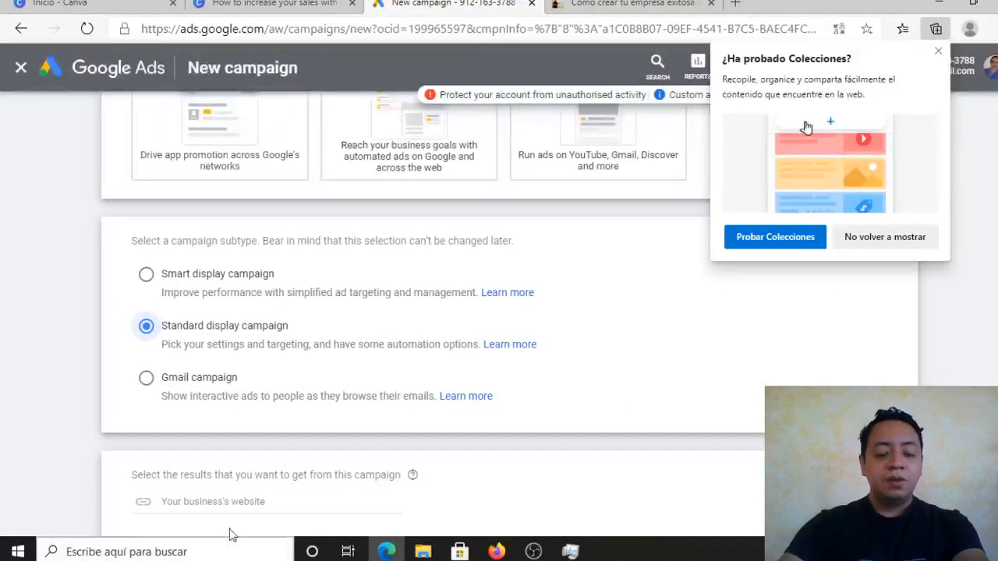
pyautogui.click(247, 501)
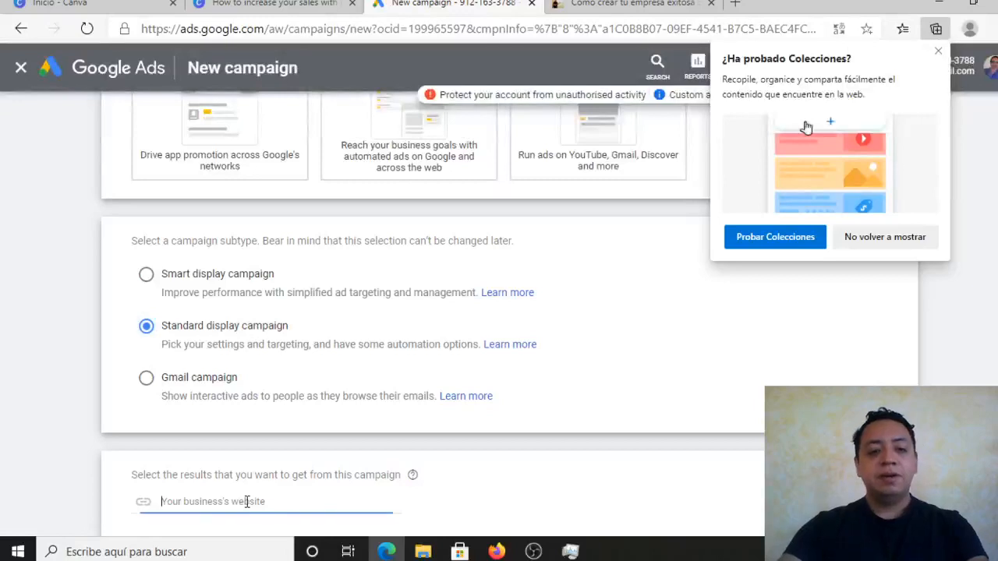
pyautogui.hotkey('ctrl', 'v')
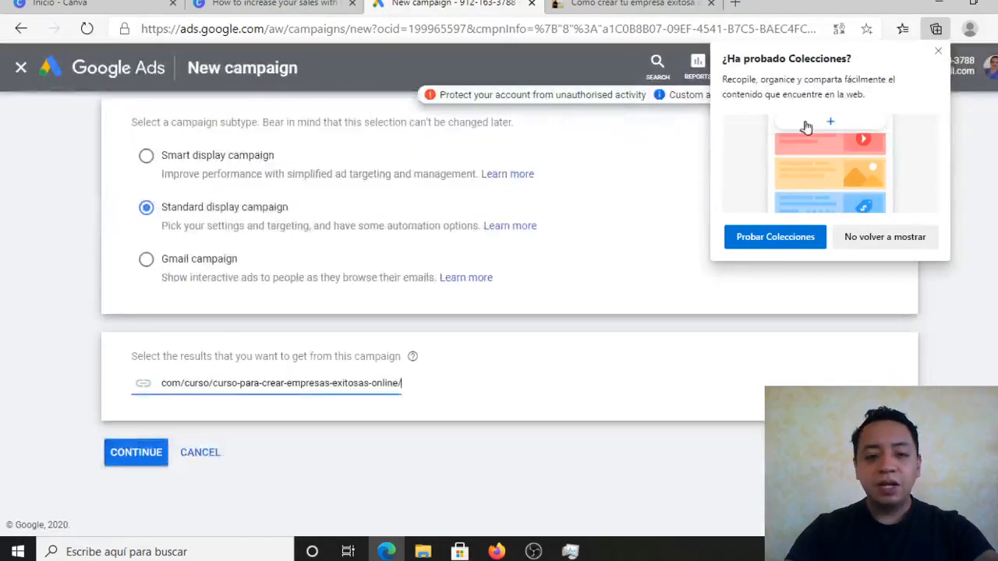
pyautogui.click(129, 459)
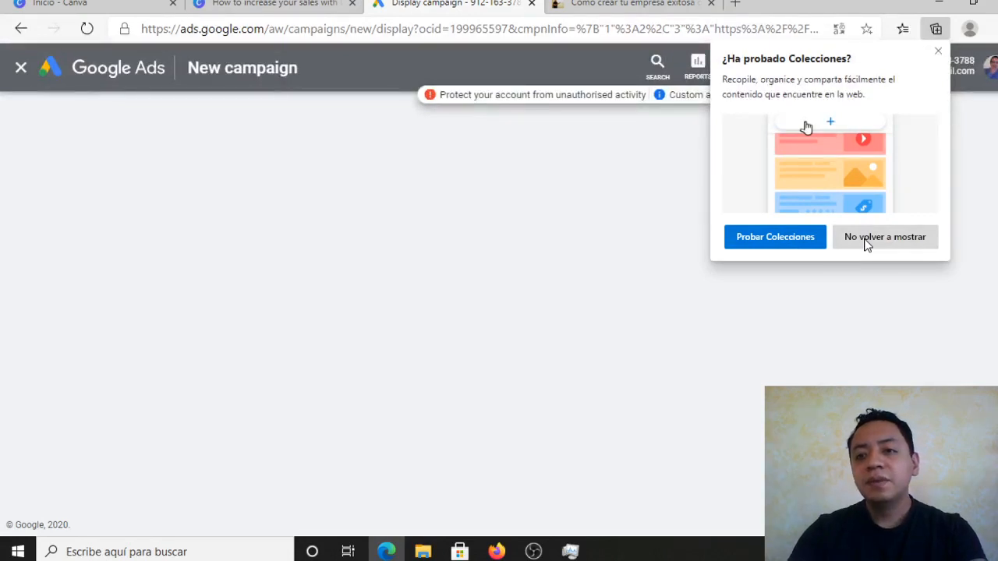
pyautogui.click(866, 243)
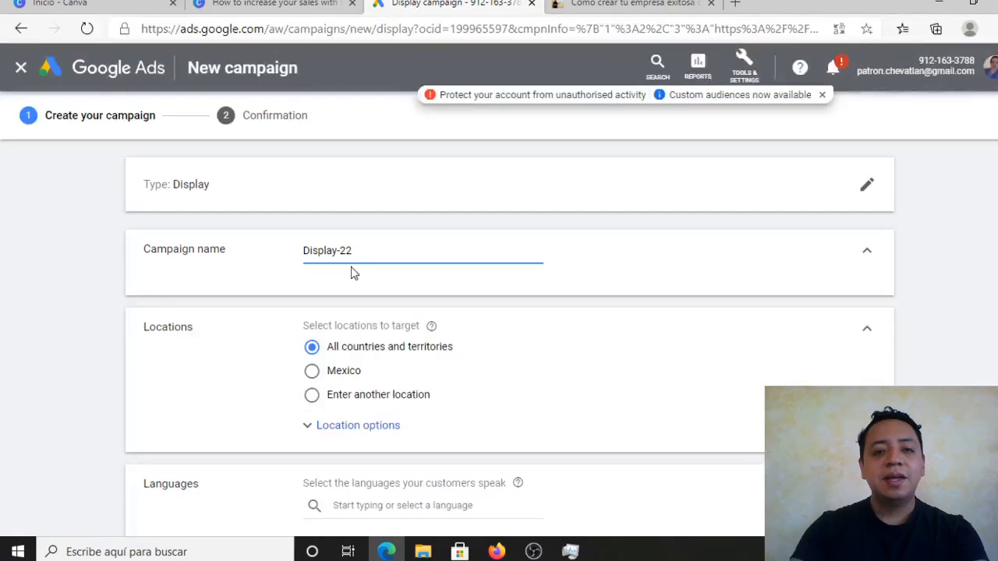
# Name the campaign "Entrepreneur course 2020".
pyautogui.tripleClick(395, 249)
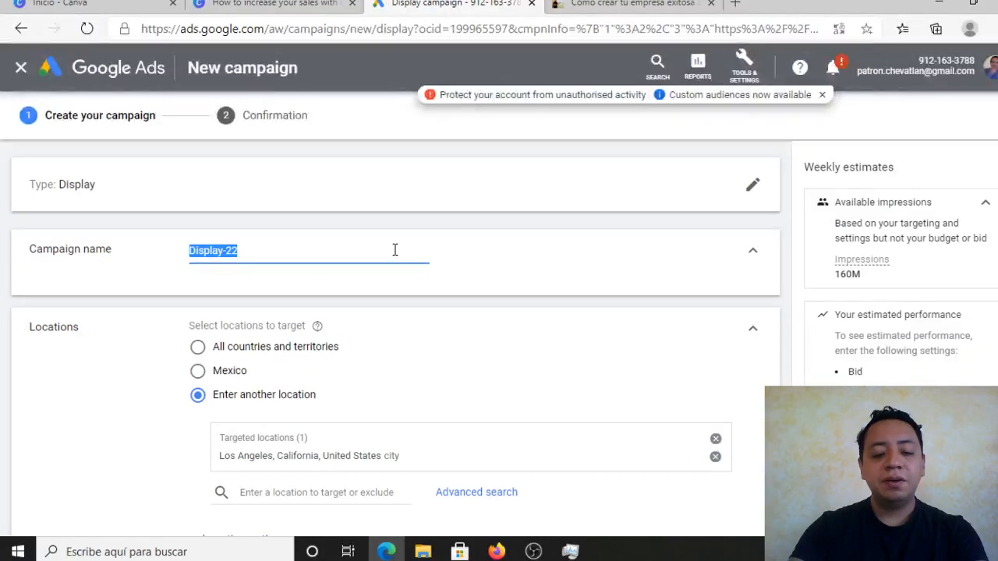
pyautogui.write('Entre')
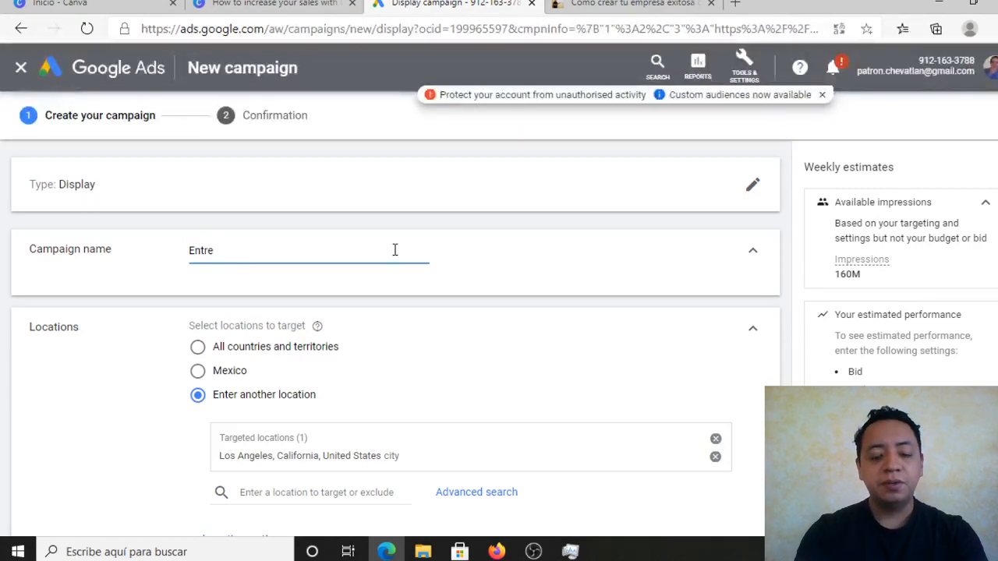
pyautogui.write('preneur course 2020')
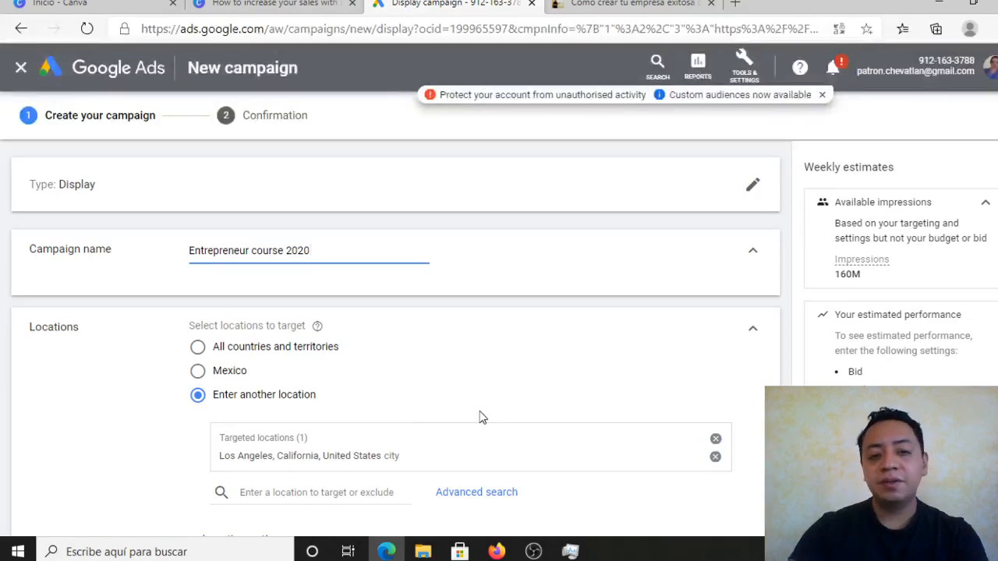
# Remove Los Angeles, California from the campaign's targeted locations.
pyautogui.click(716, 440)
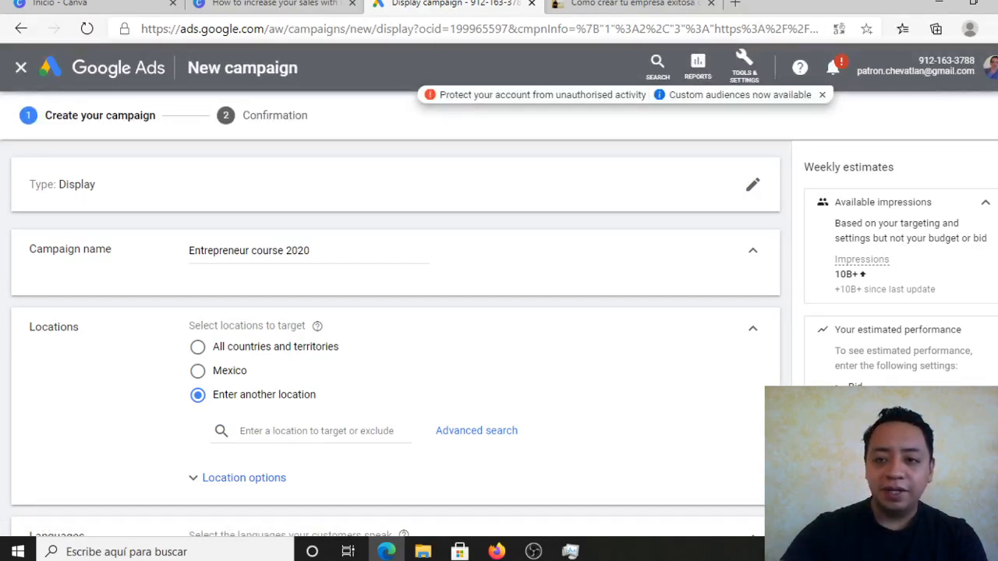
pyautogui.scroll(-2, 397, 338)
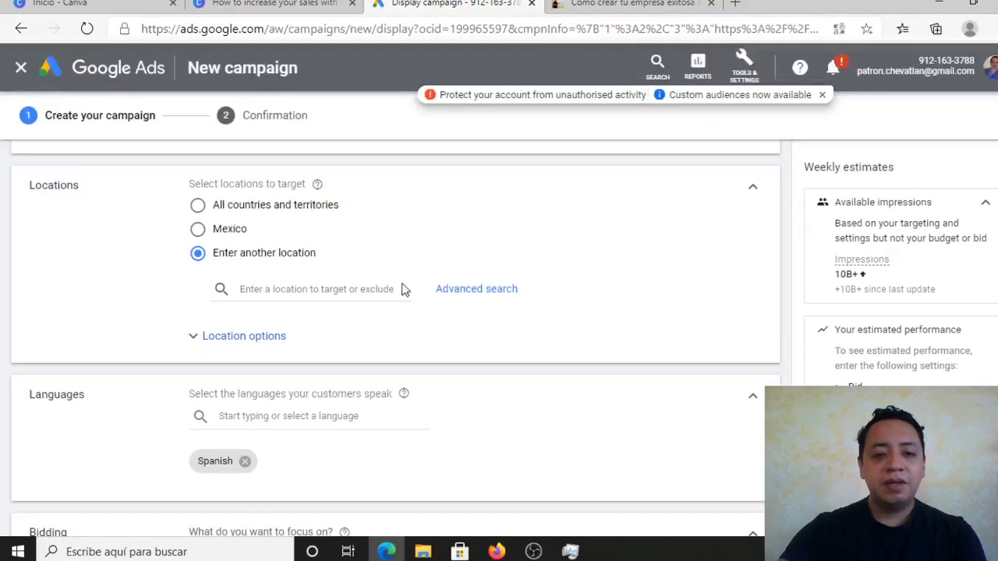
# Search the locations for "los" and target the city of Los Angeles, California, United States.
pyautogui.click(390, 289)
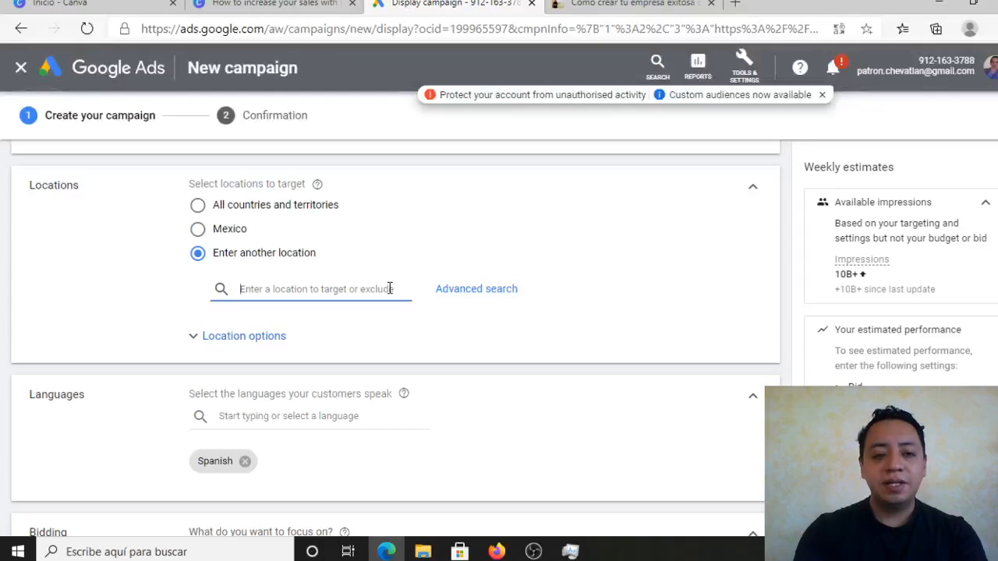
pyautogui.write('los')
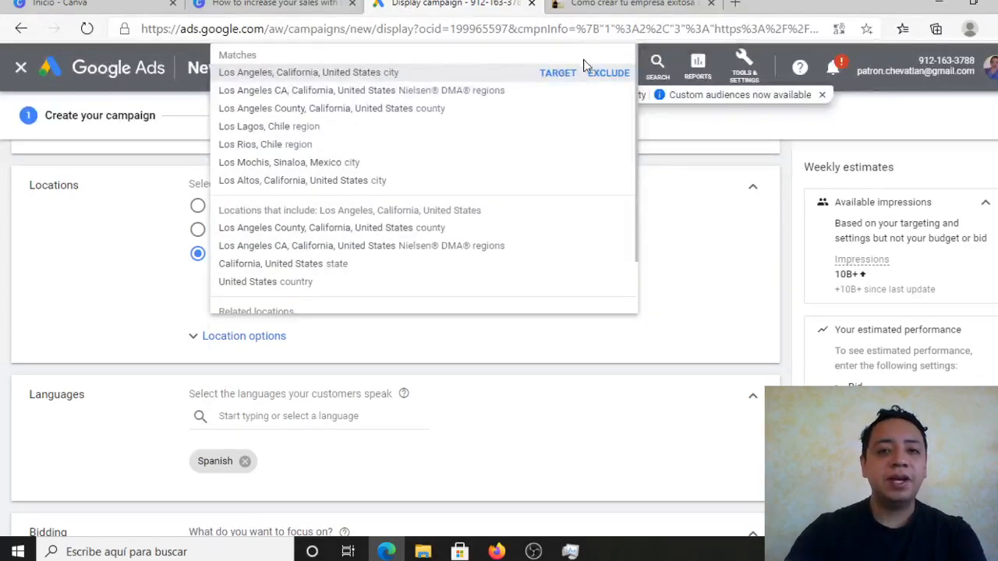
pyautogui.click(555, 74)
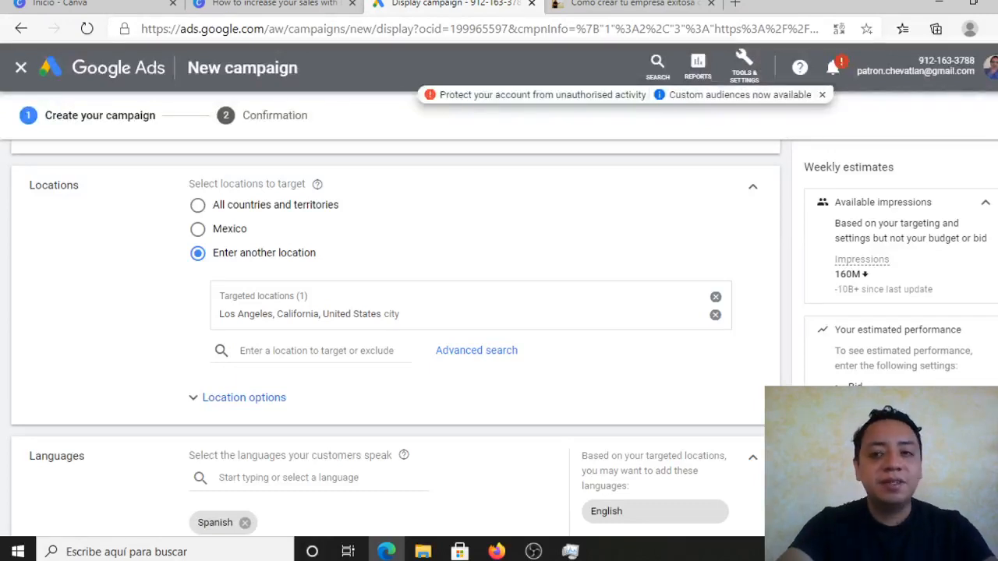
# Set the campaign's target cost per action to MX$10 in the bidding settings.
pyautogui.scroll(-2, 390, 335)
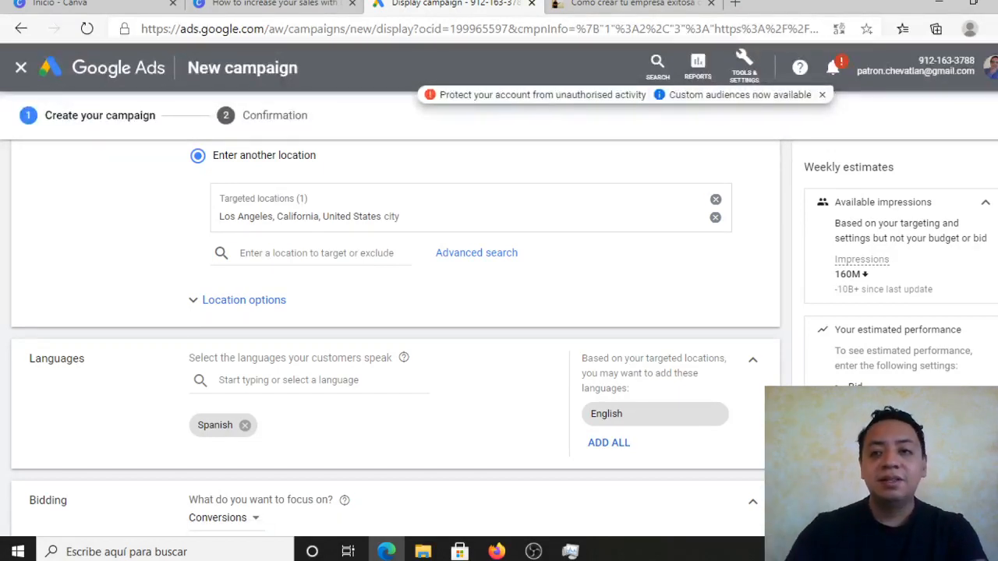
pyautogui.scroll(-1, 393, 339)
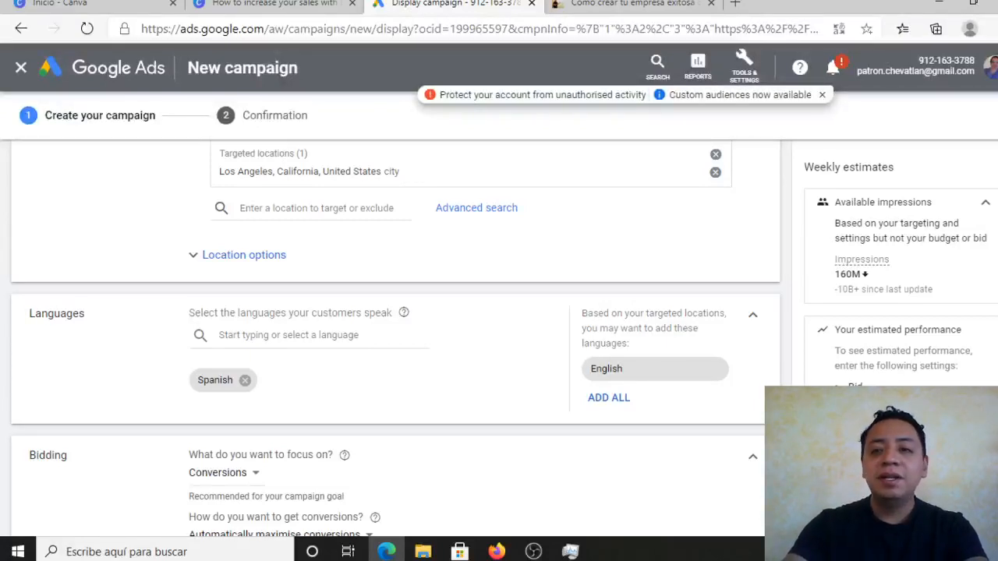
pyautogui.scroll(-1, 390, 335)
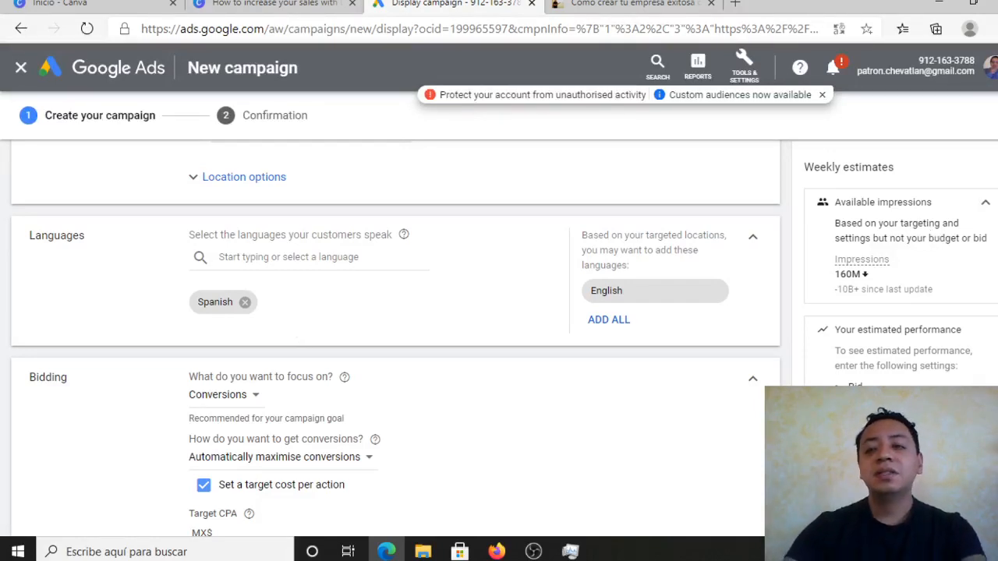
pyautogui.scroll(-2, 396, 337)
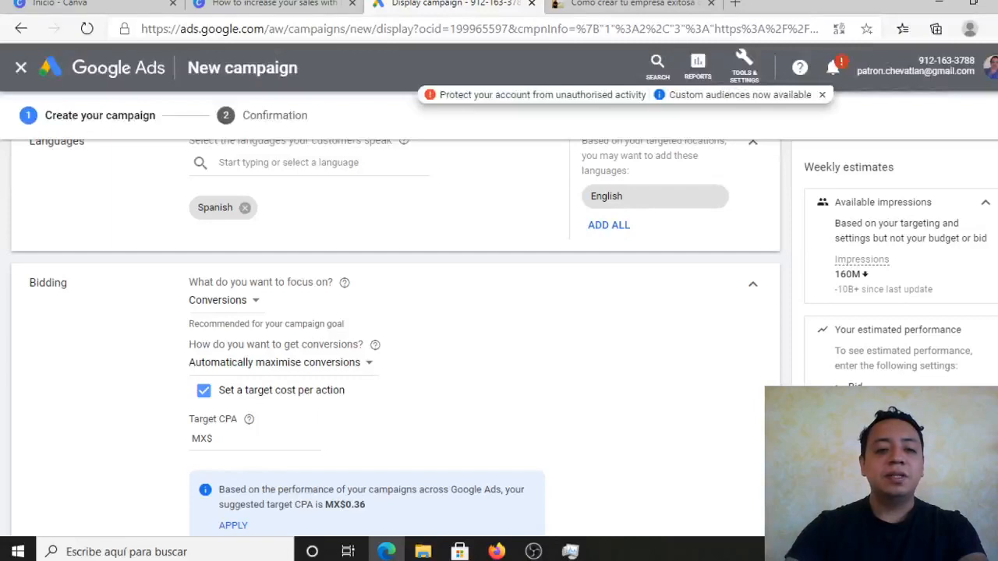
pyautogui.scroll(-1, 396, 310)
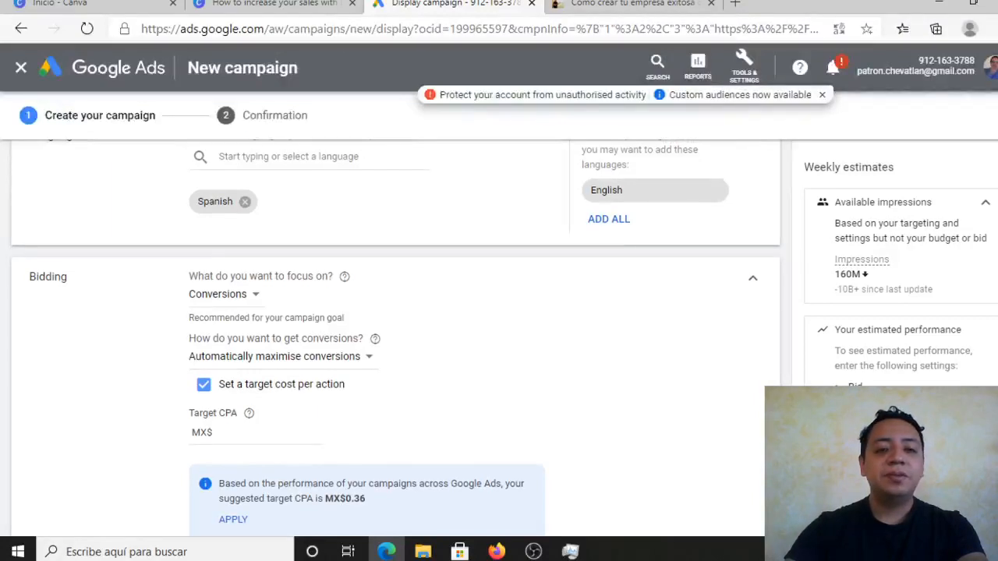
pyautogui.scroll(-1, 396, 312)
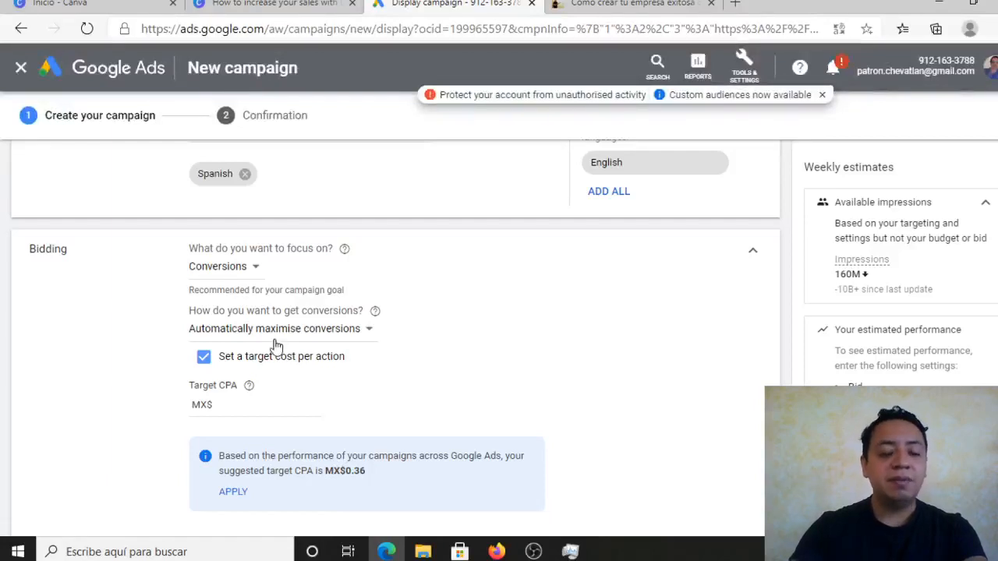
pyautogui.click(283, 407)
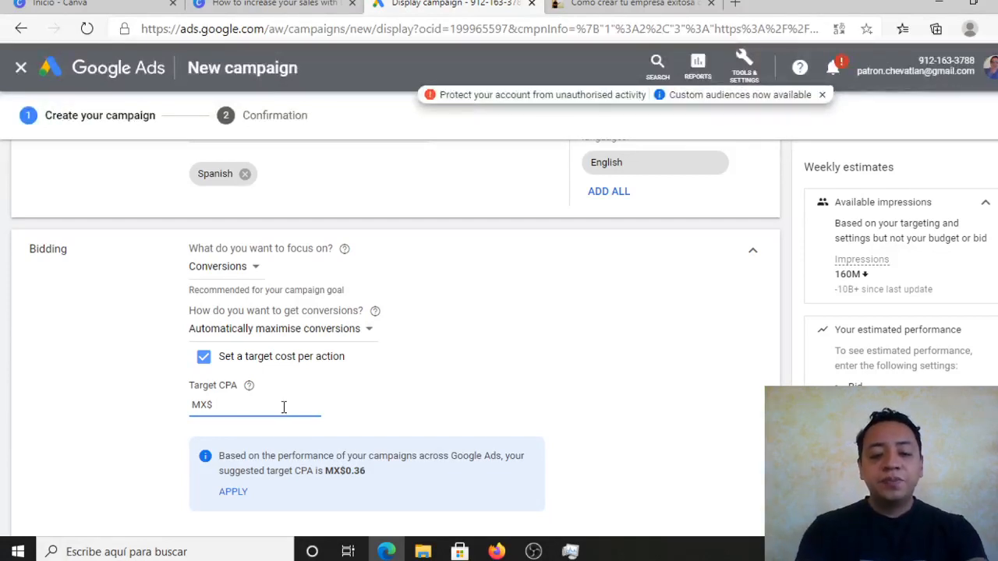
pyautogui.write('10')
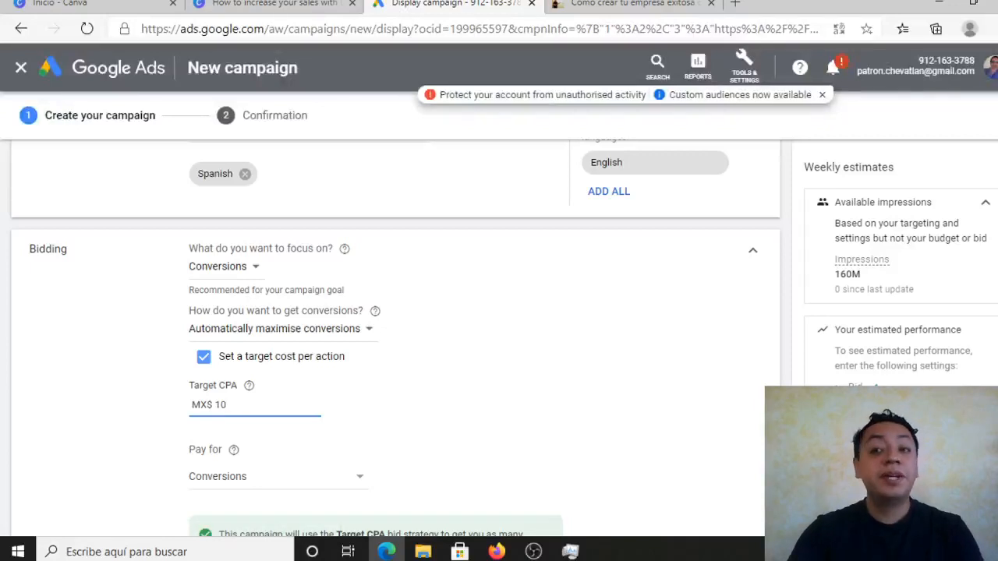
# Set the campaign's average daily budget to MX$250.
pyautogui.scroll(-2, 396, 339)
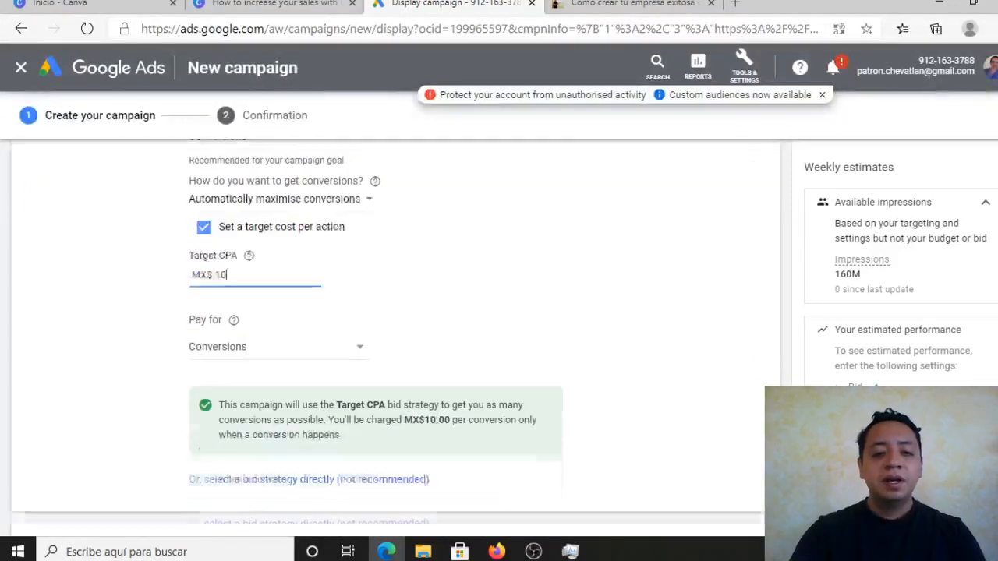
pyautogui.scroll(-1, 395, 339)
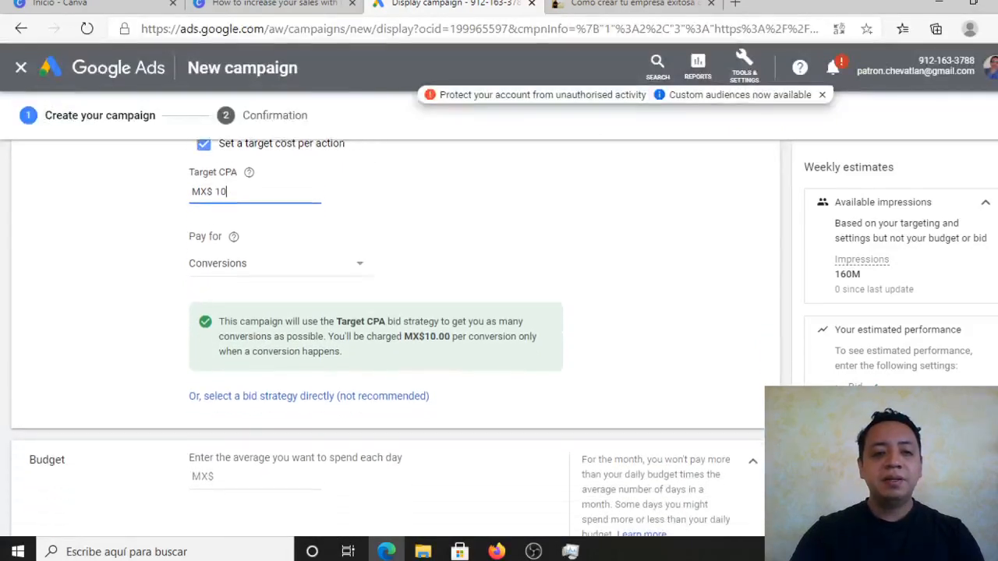
pyautogui.scroll(-2, 396, 339)
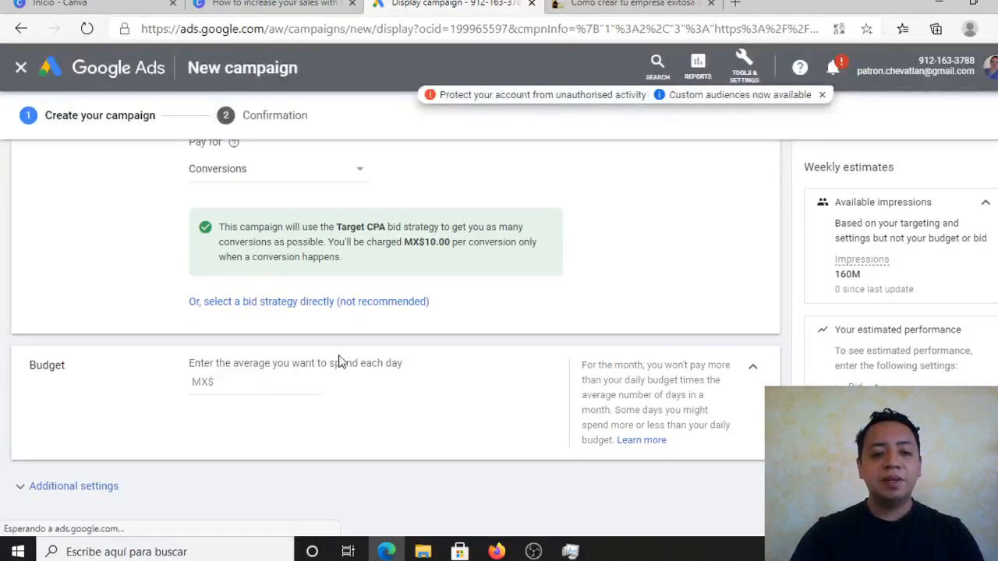
pyautogui.click(256, 383)
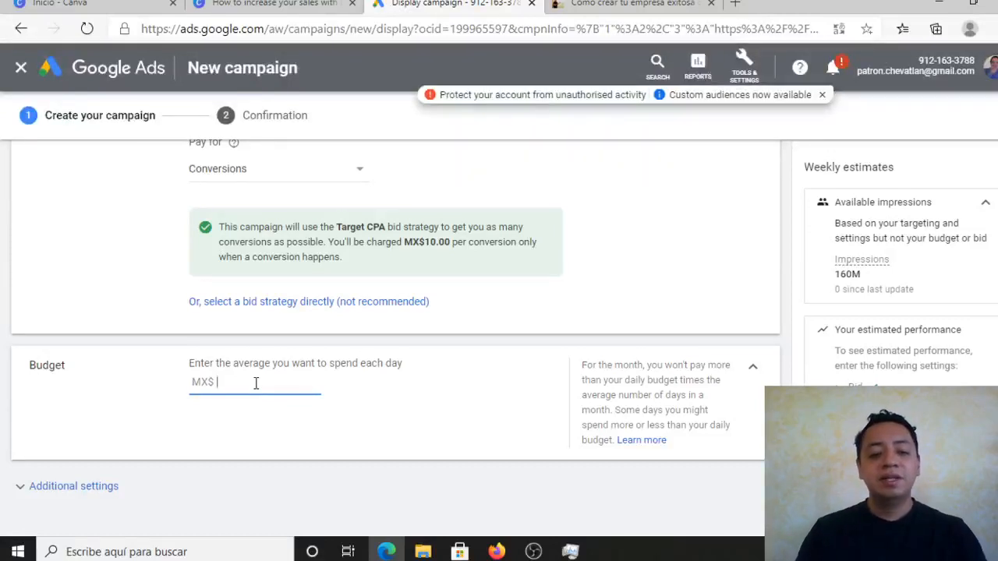
pyautogui.write('250')
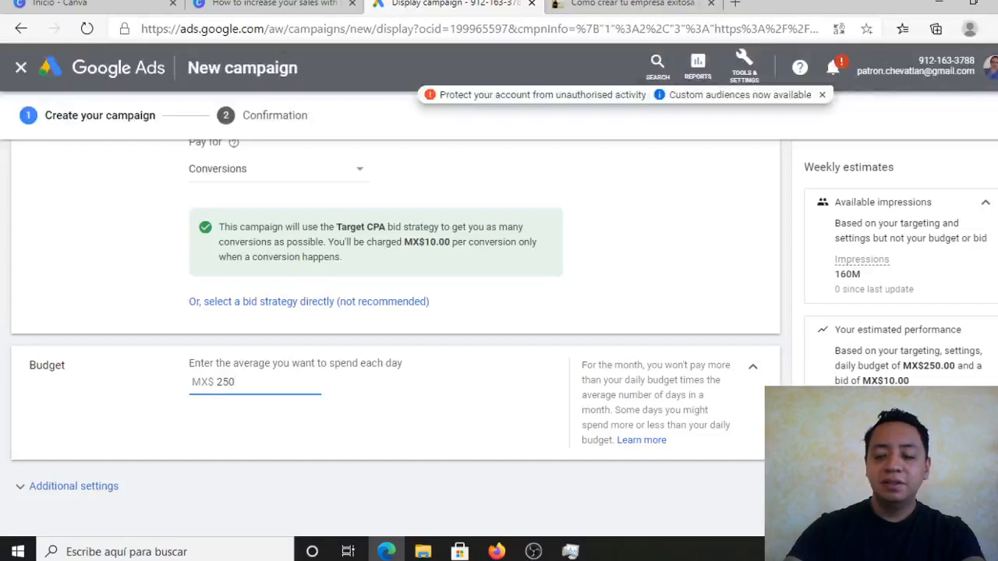
# Replace the default ad group name with "Entrepreneur 2020".
pyautogui.scroll(-1, 396, 312)
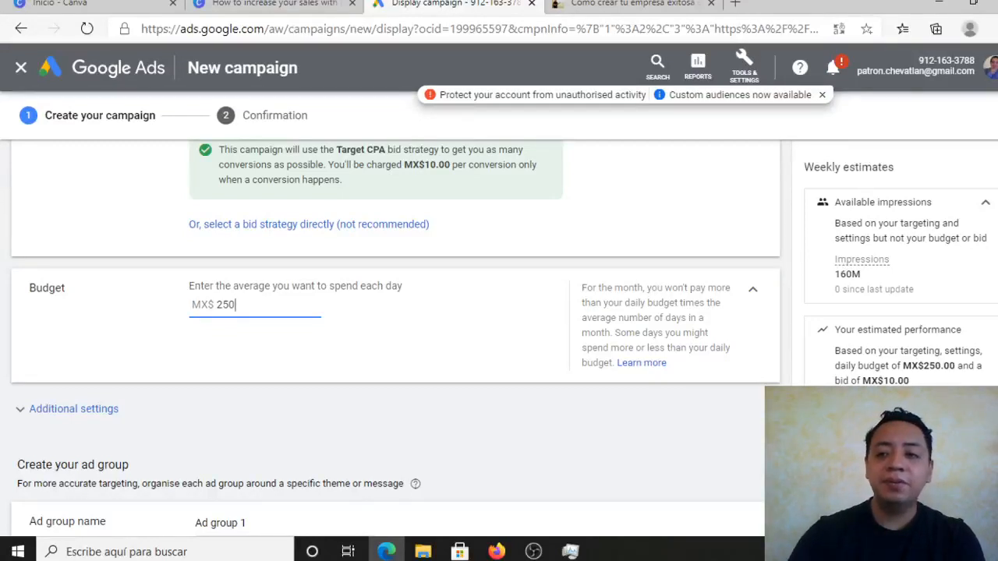
pyautogui.scroll(-1, 393, 337)
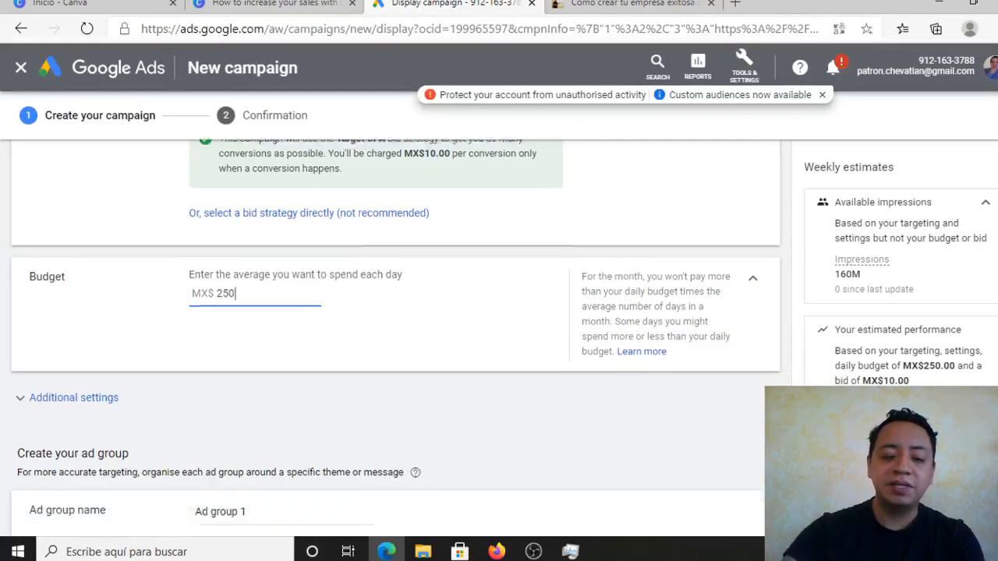
pyautogui.scroll(-3, 393, 337)
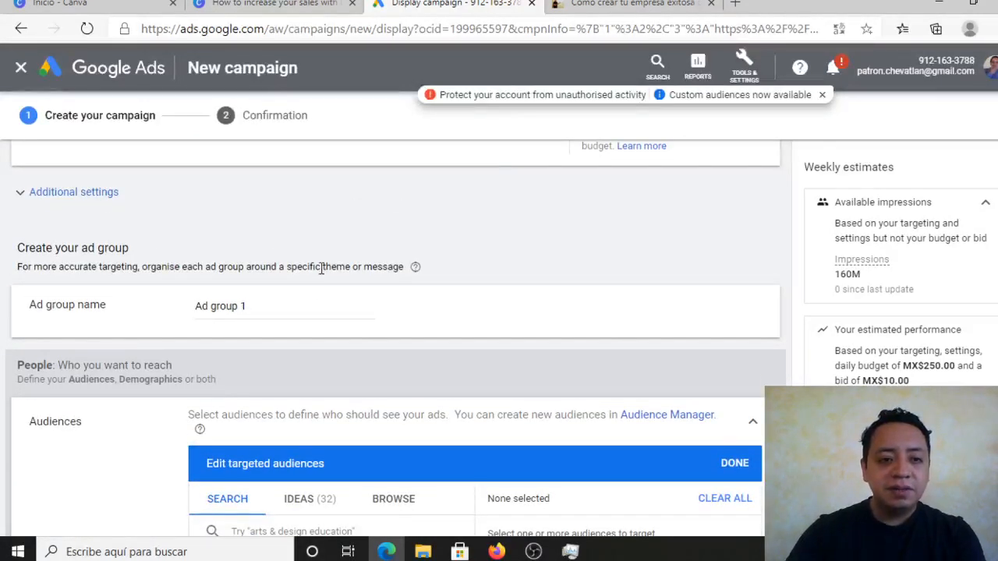
pyautogui.tripleClick(247, 305)
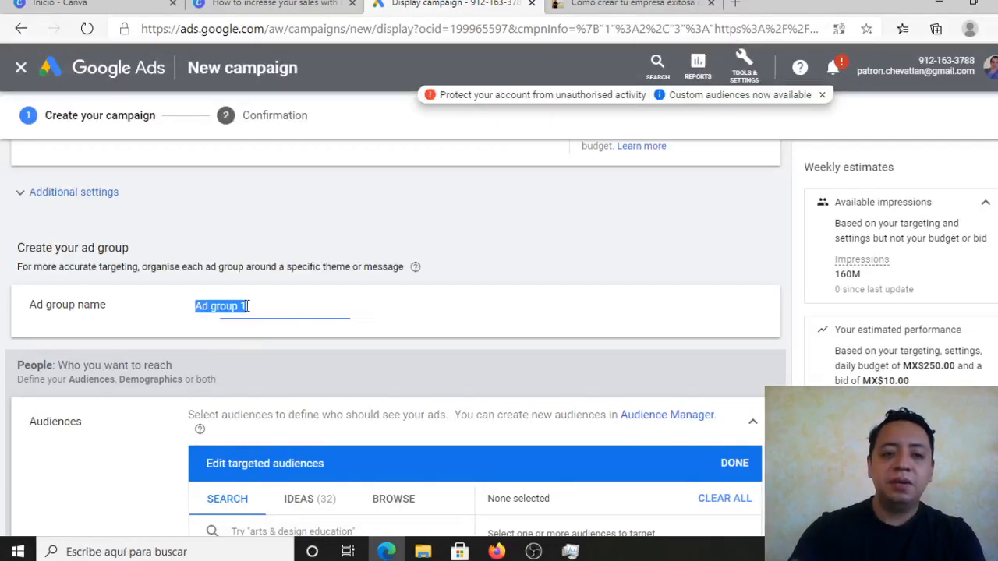
pyautogui.press('BackSpace')
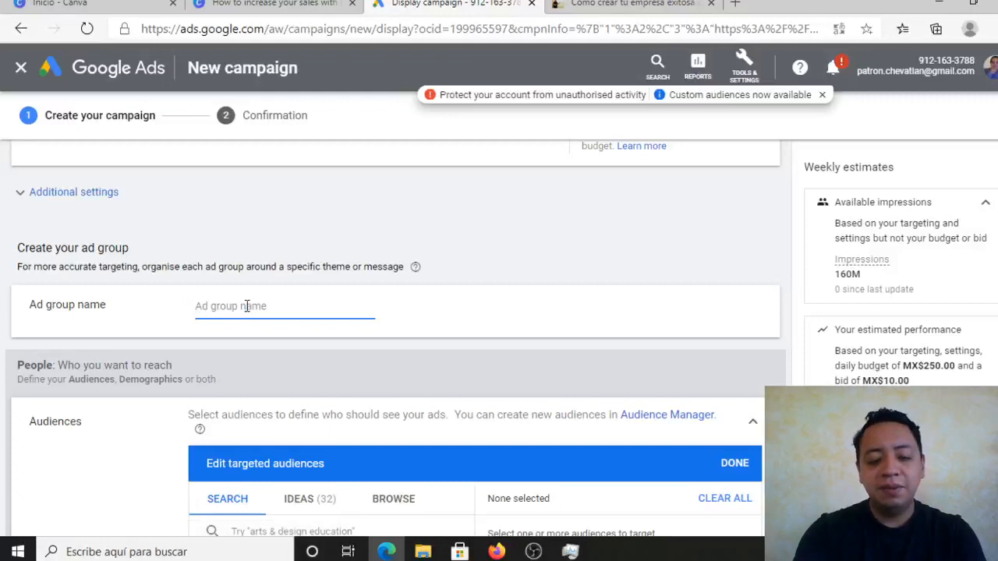
pyautogui.write('En')
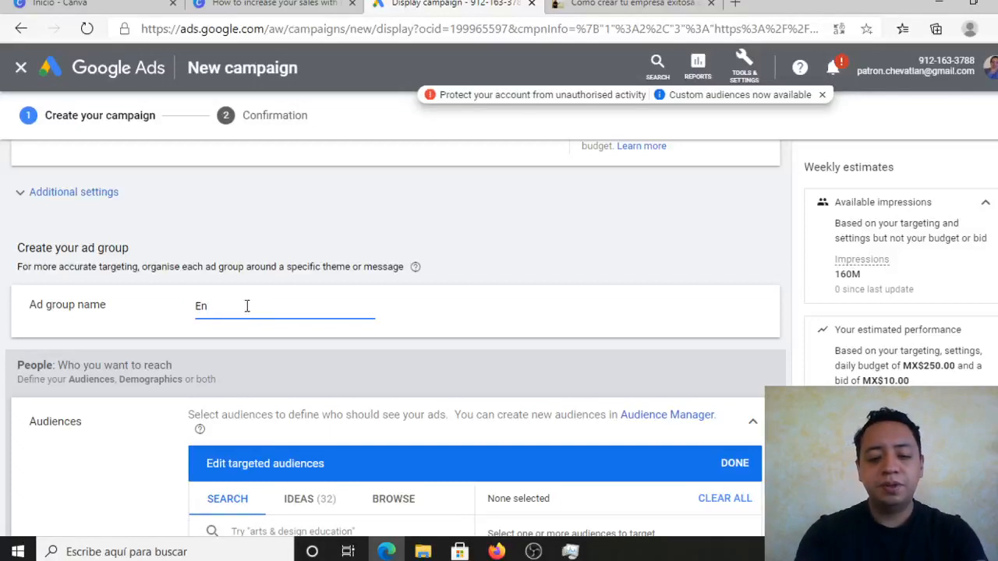
pyautogui.write('trepreneur 2020')
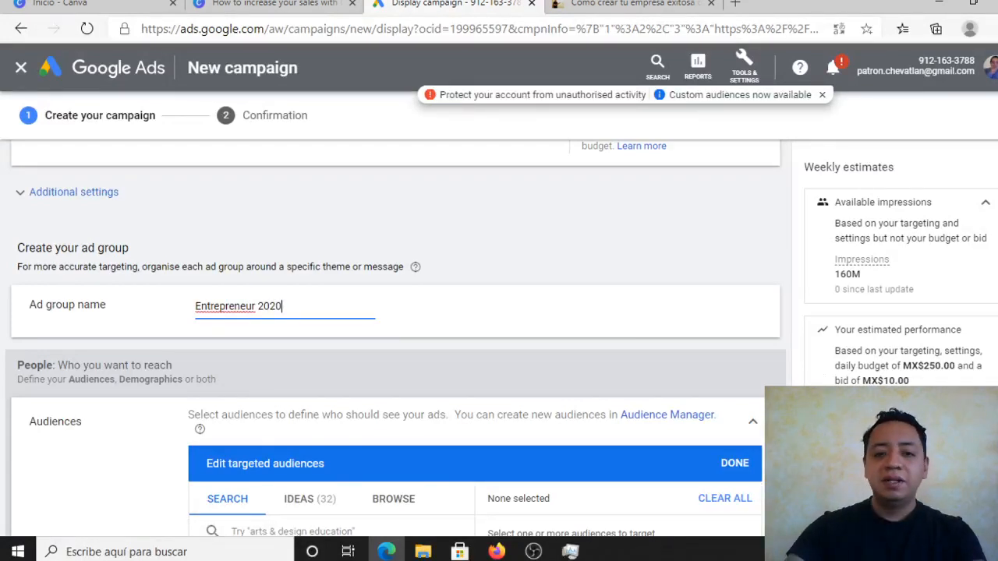
# Add the life-event audiences Business Creation and Recently Started a Business to the ad group's targeted audiences.
pyautogui.scroll(-1, 395, 338)
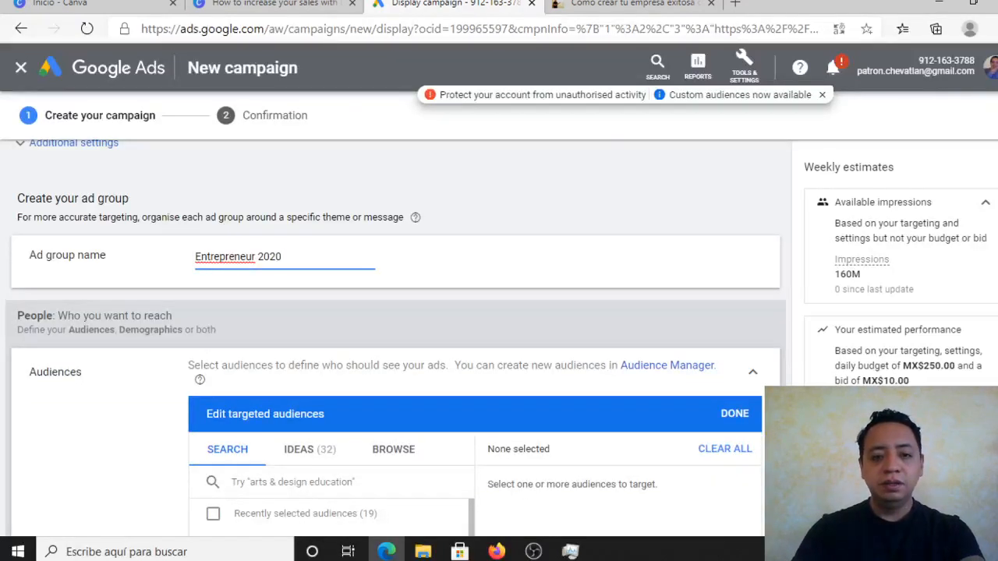
pyautogui.scroll(-3, 515, 341)
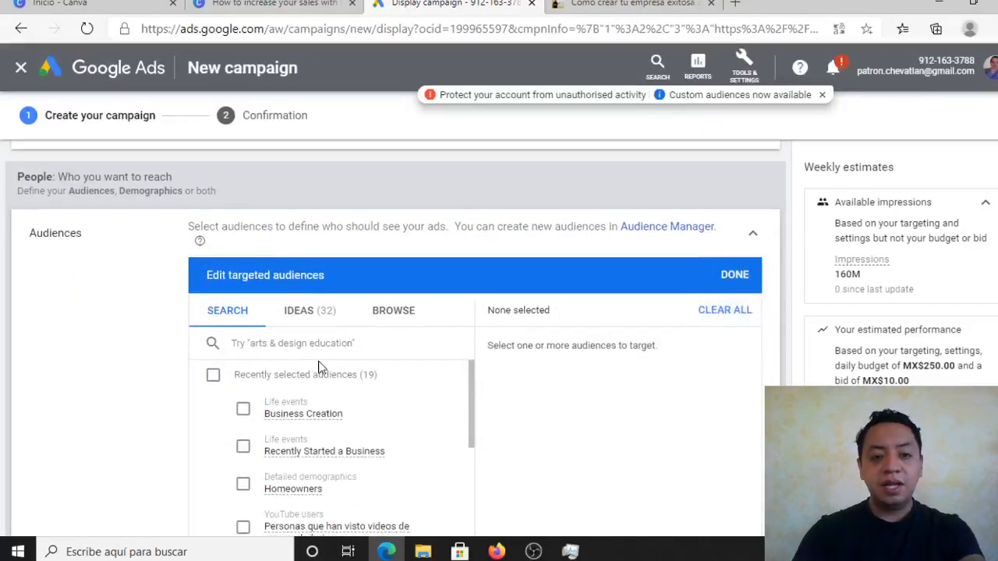
pyautogui.click(244, 411)
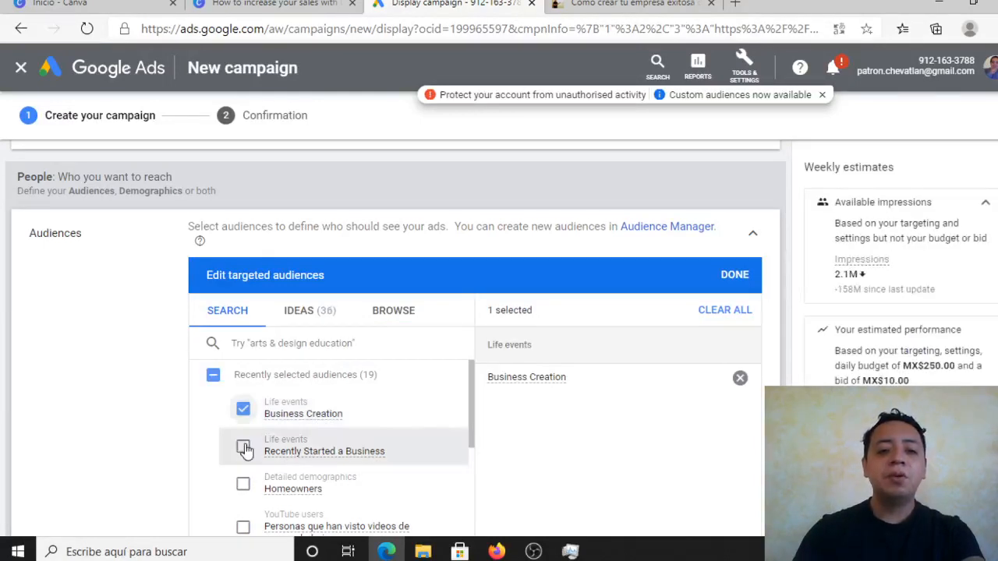
pyautogui.click(244, 449)
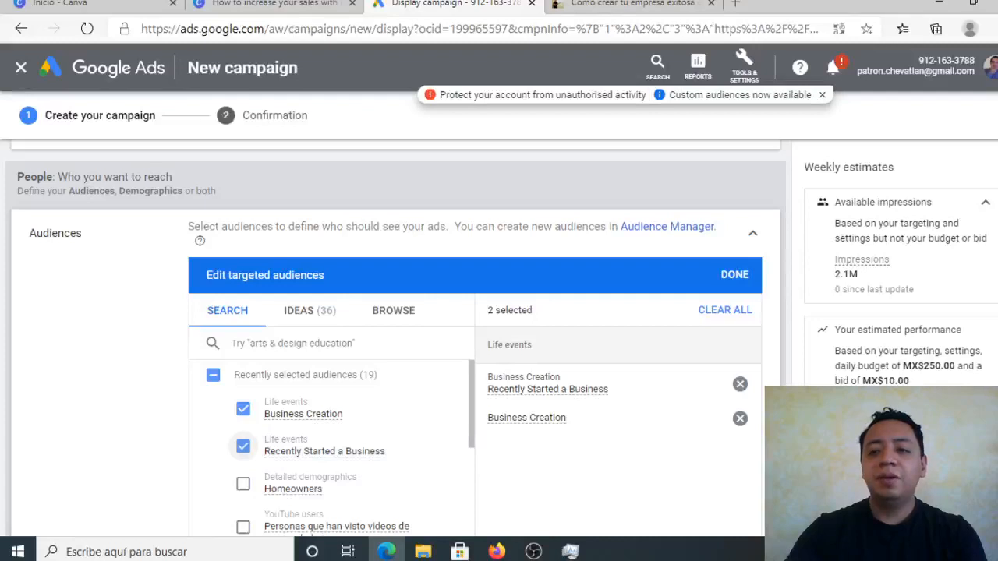
# Exclude the household income groups 41 - 50%, Lower 50% and Unknown from the ad group's targeted demographics.
pyautogui.scroll(-1, 396, 337)
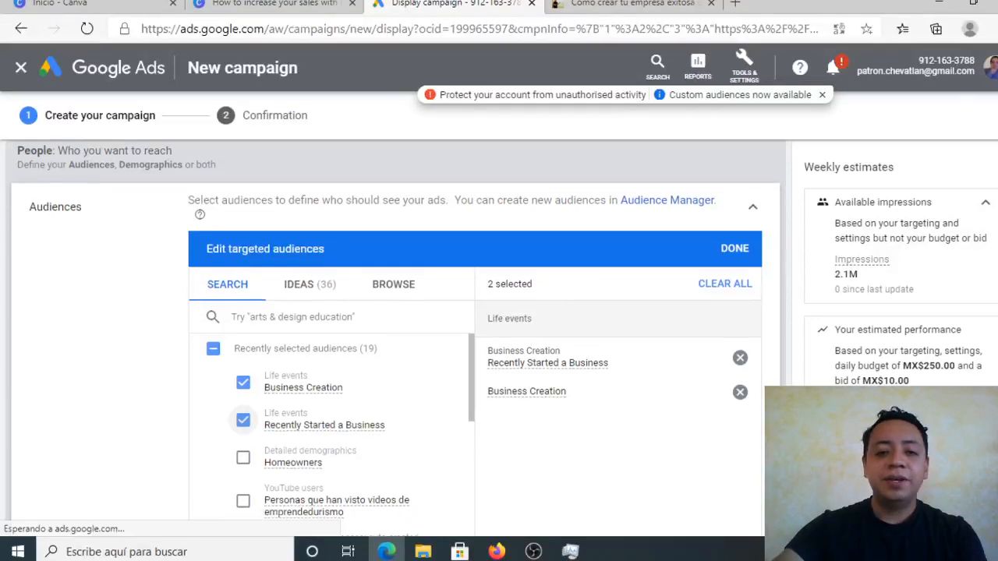
pyautogui.scroll(-2, 242, 420)
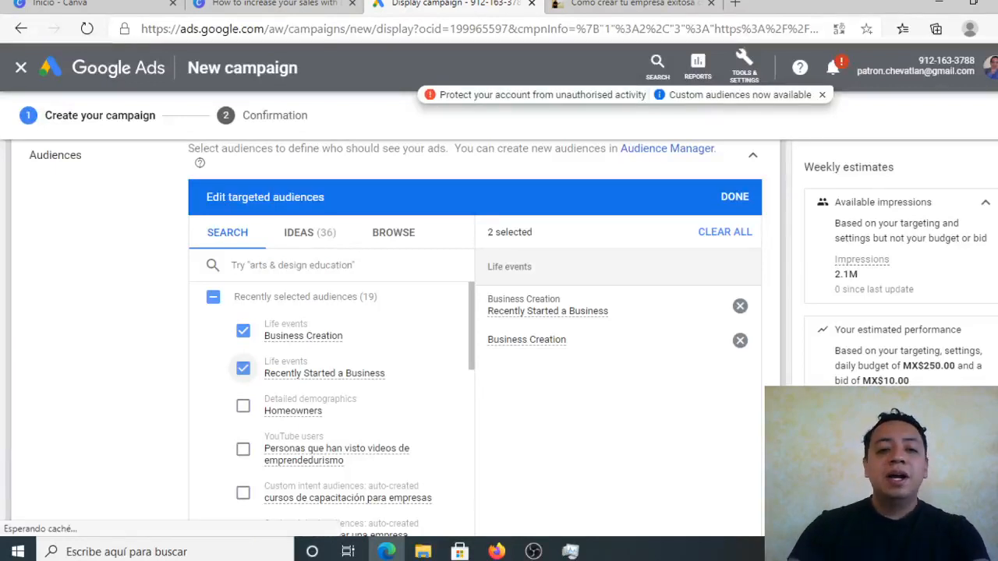
pyautogui.scroll(-1, 387, 338)
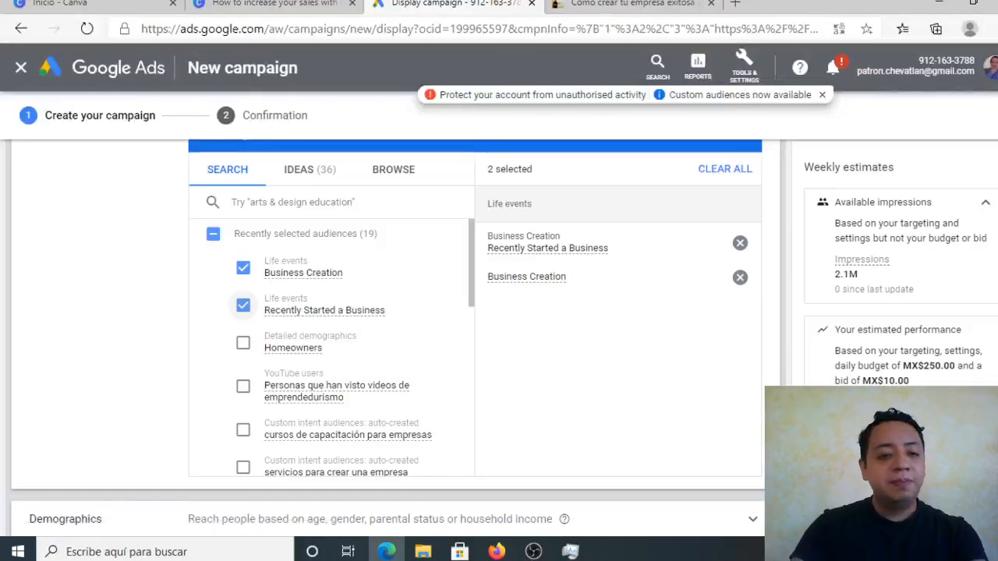
pyautogui.scroll(-1, 382, 335)
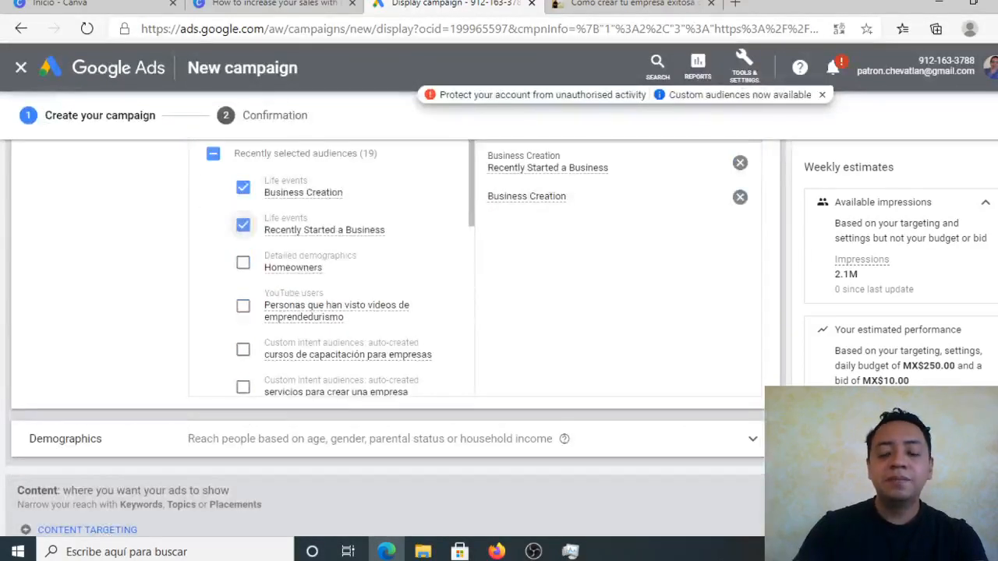
pyautogui.scroll(-1, 382, 311)
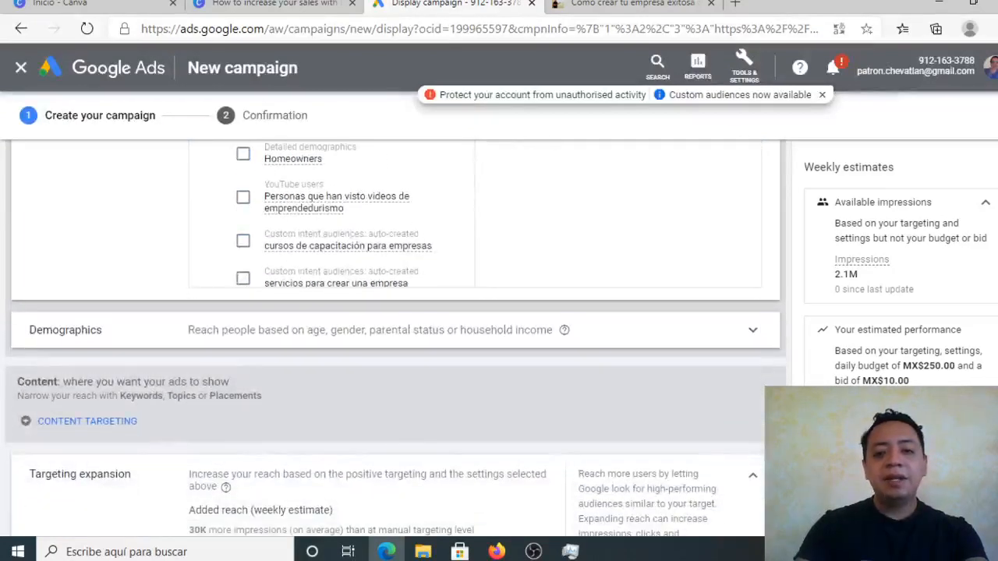
pyautogui.click(753, 335)
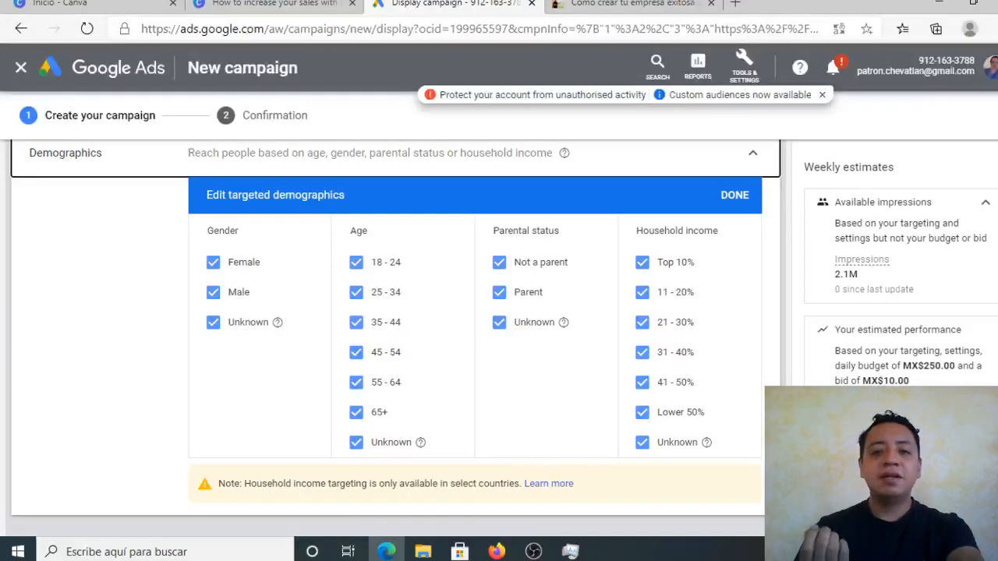
pyautogui.click(642, 383)
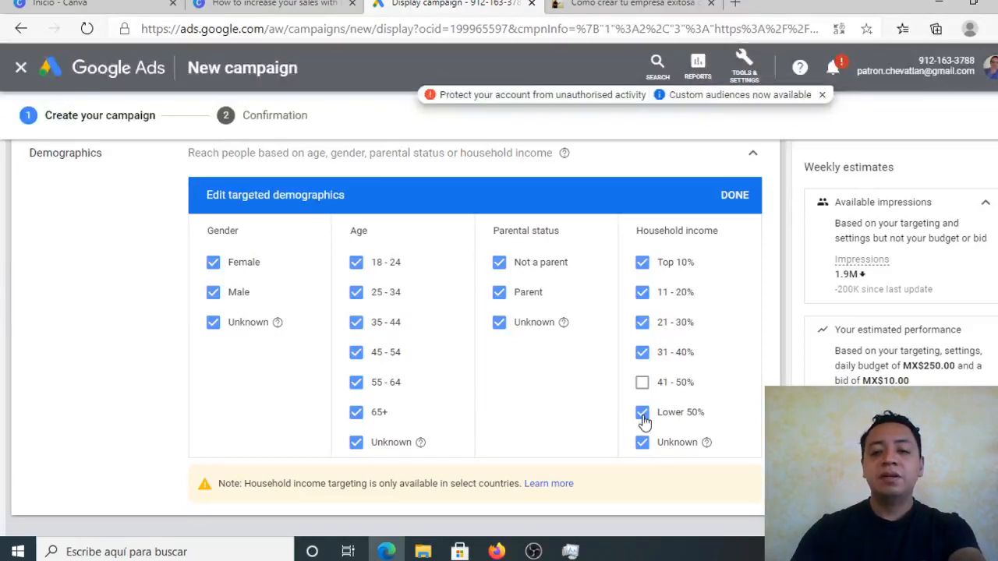
pyautogui.click(643, 415)
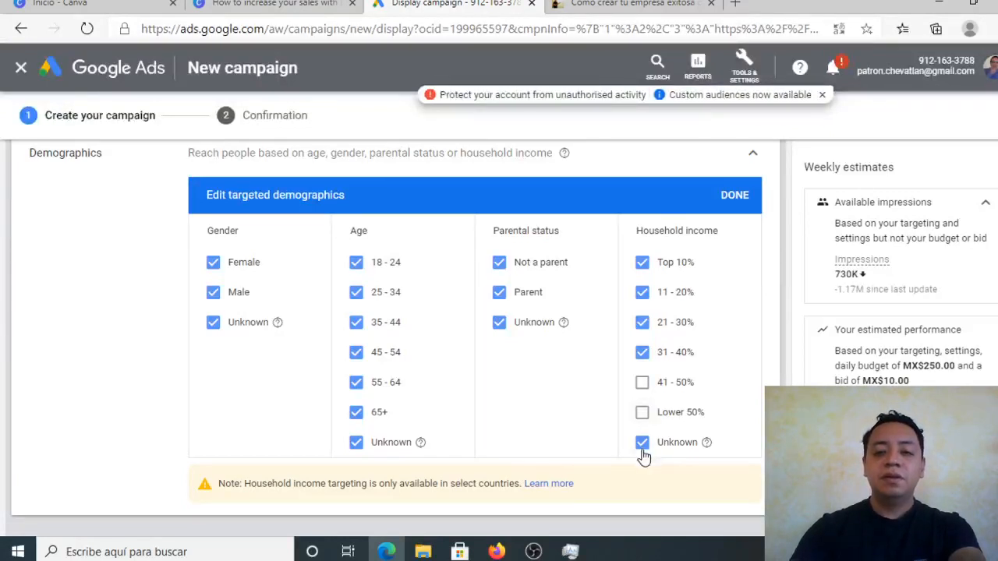
pyautogui.click(643, 450)
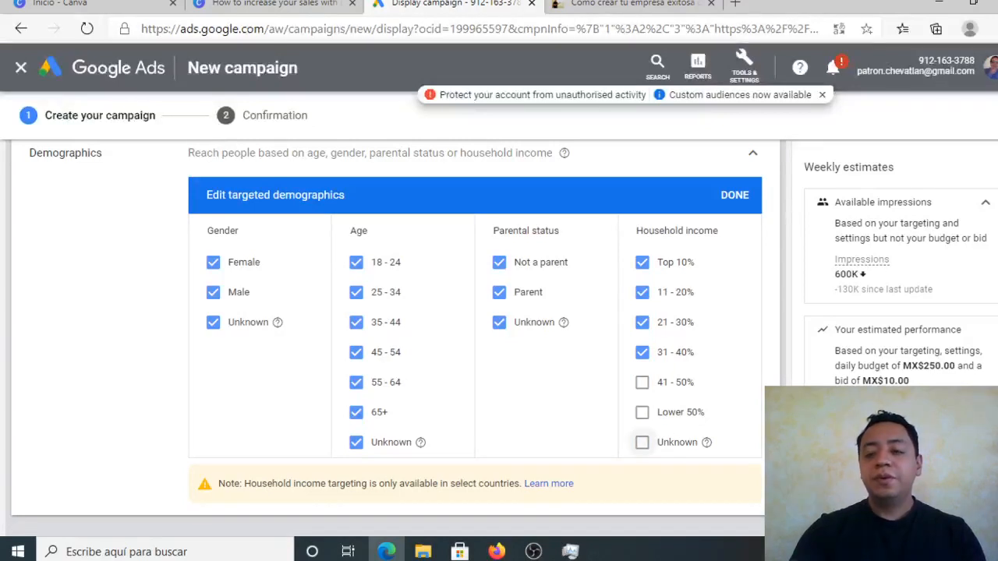
# Open the images and logos selection for the new responsive display ad.
pyautogui.scroll(-1, 386, 310)
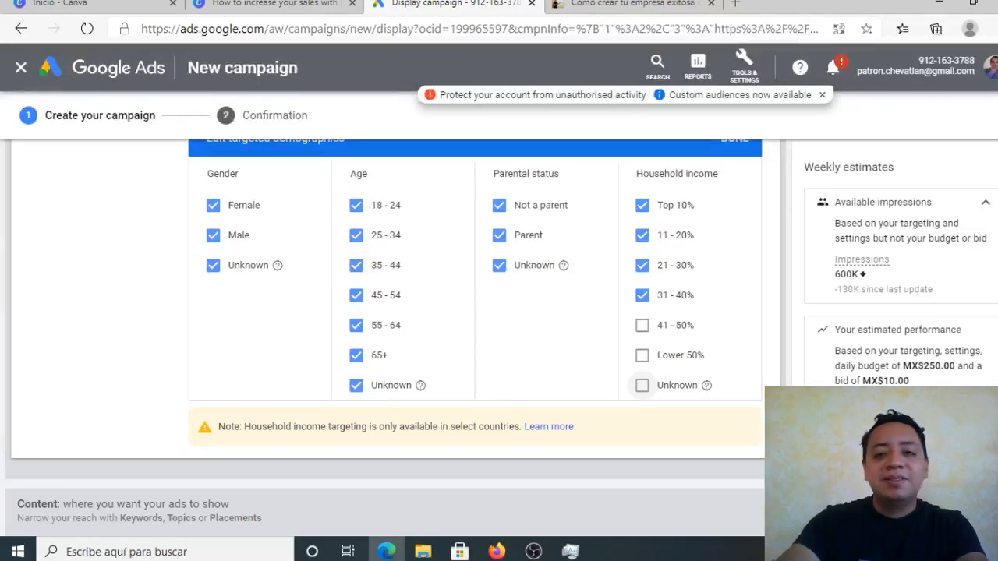
pyautogui.scroll(-1, 390, 337)
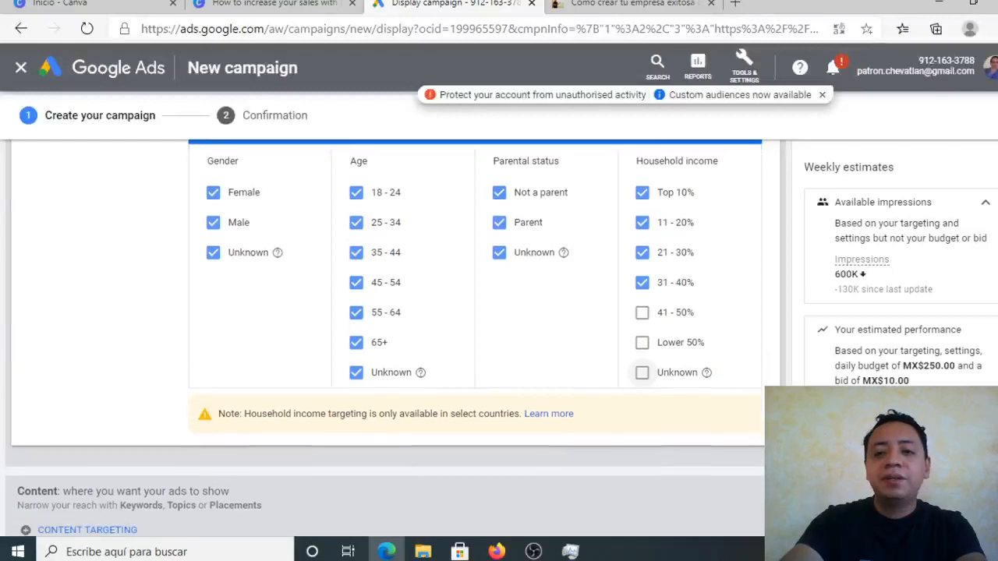
pyautogui.scroll(-2, 390, 337)
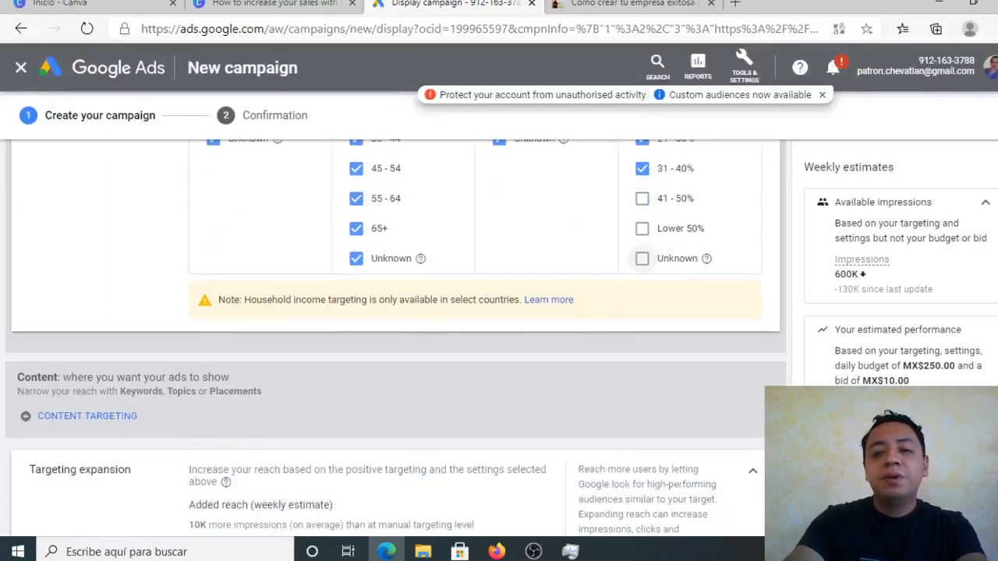
pyautogui.scroll(-1, 390, 337)
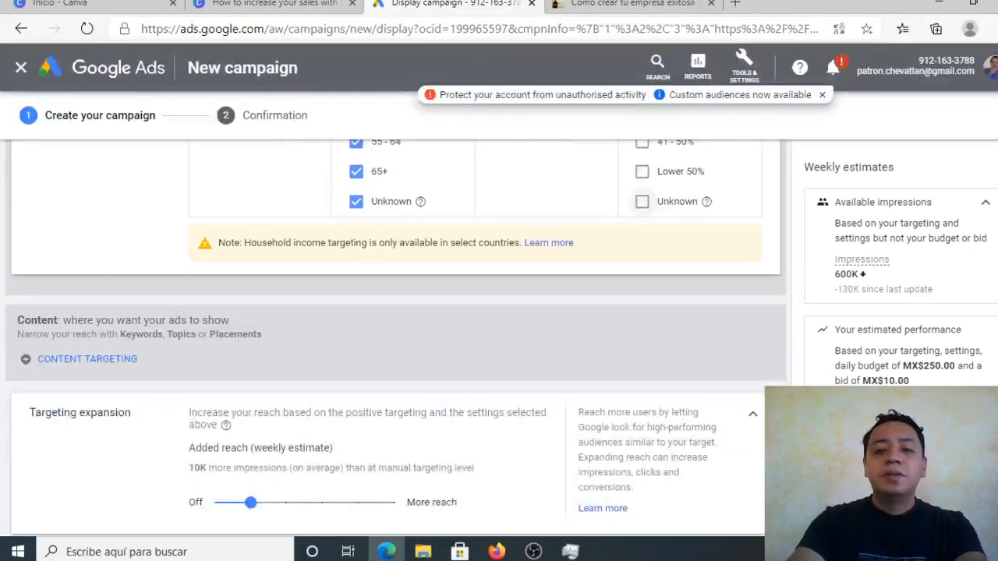
pyautogui.scroll(-1, 390, 337)
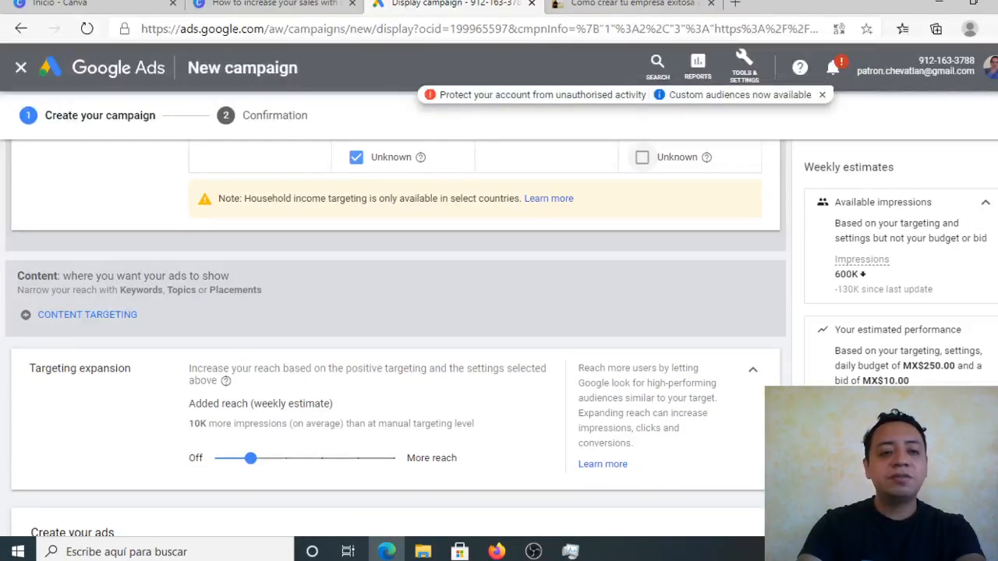
pyautogui.scroll(-1, 390, 336)
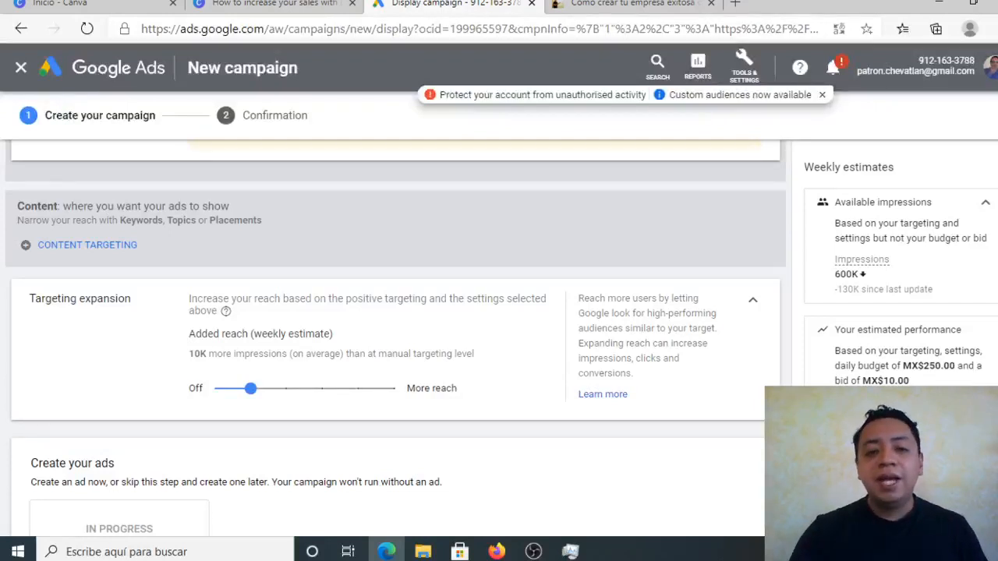
pyautogui.scroll(-1, 396, 336)
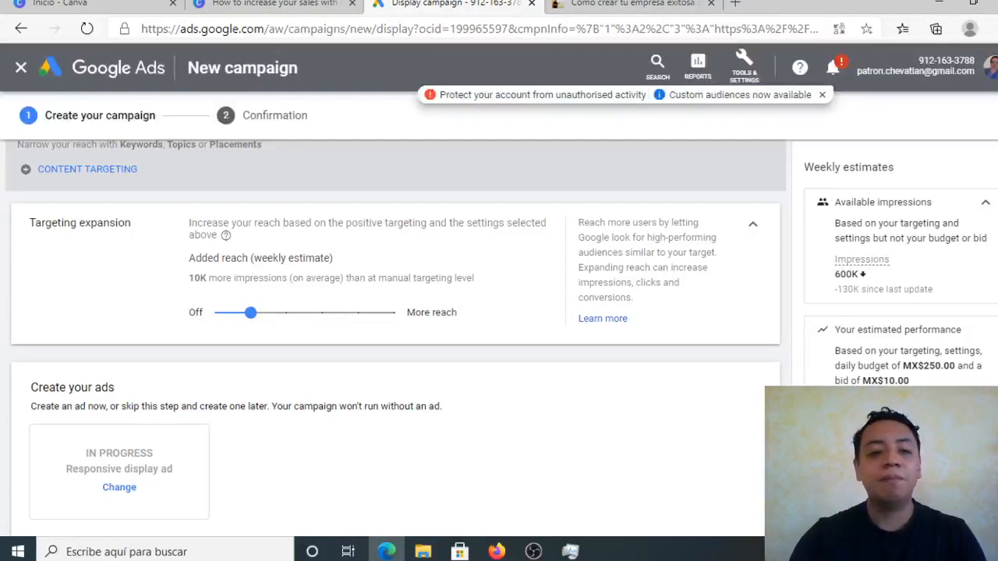
pyautogui.scroll(-1, 390, 312)
pyautogui.scroll(-2, 390, 344)
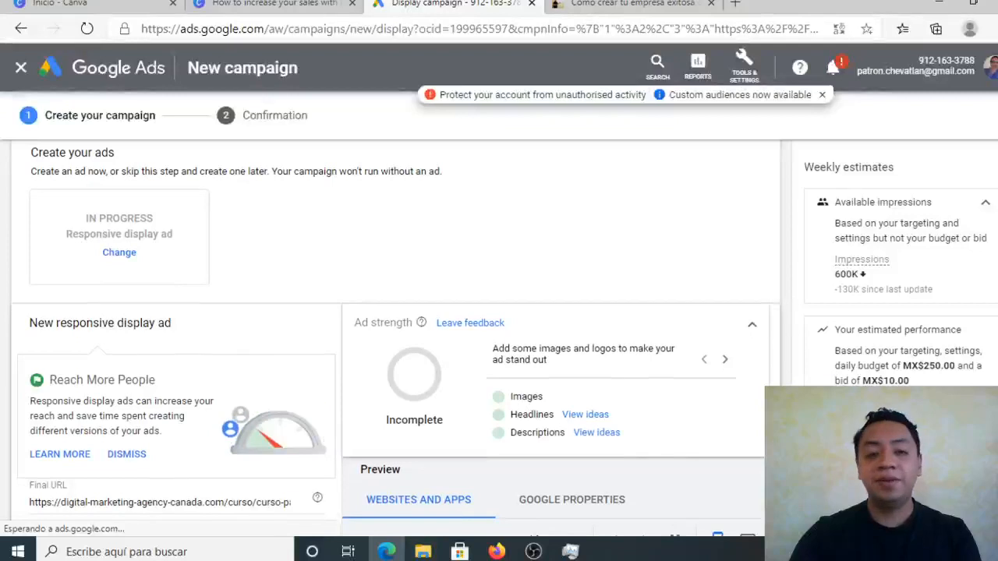
pyautogui.scroll(-1, 390, 343)
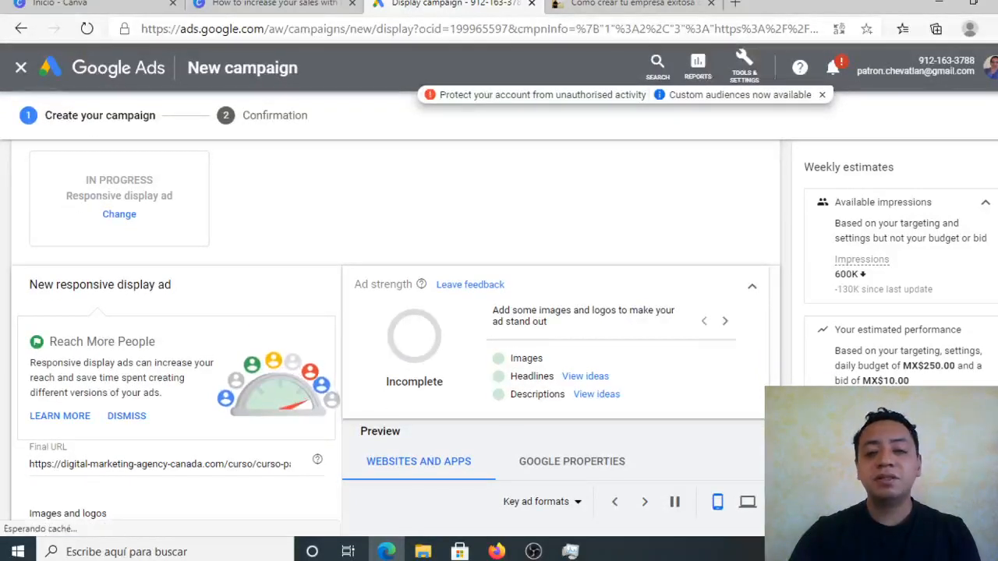
pyautogui.scroll(-2, 397, 338)
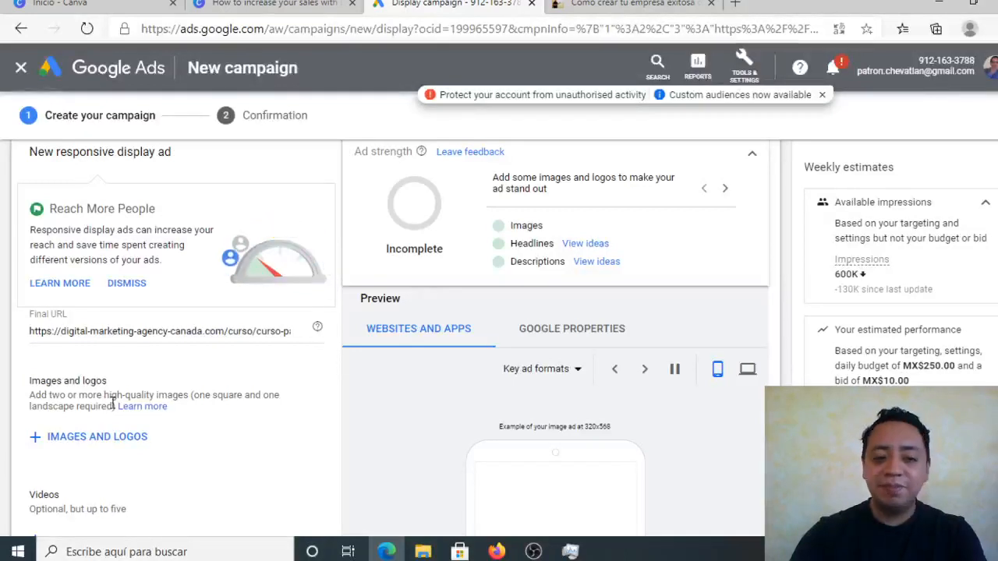
pyautogui.click(108, 437)
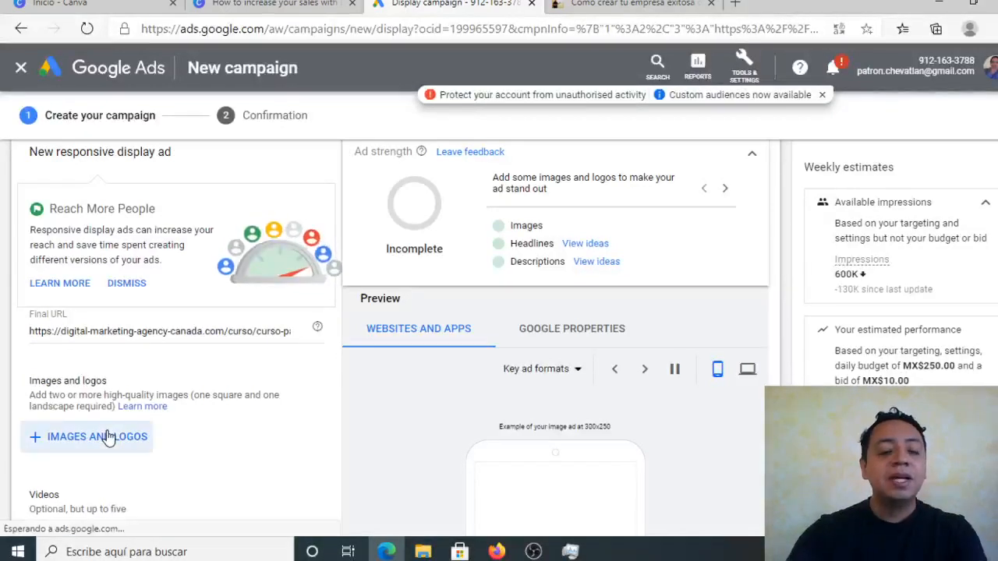